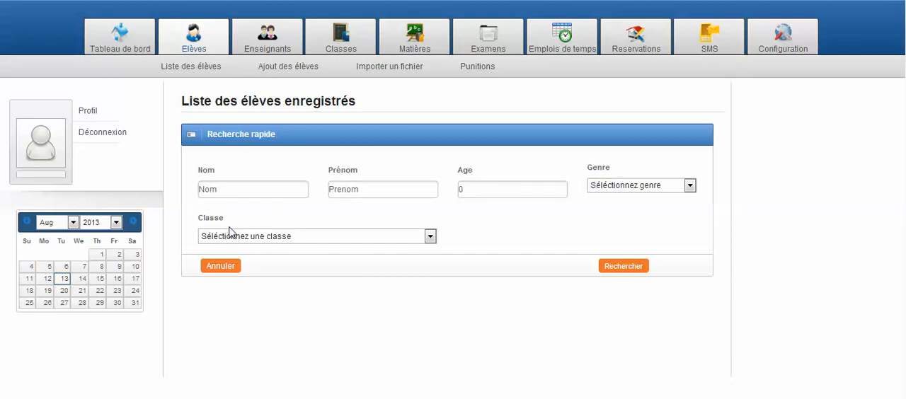
Search the registered students for age 10 and view the resulting list
left_click(479, 194)
left_click(480, 194)
type("10")
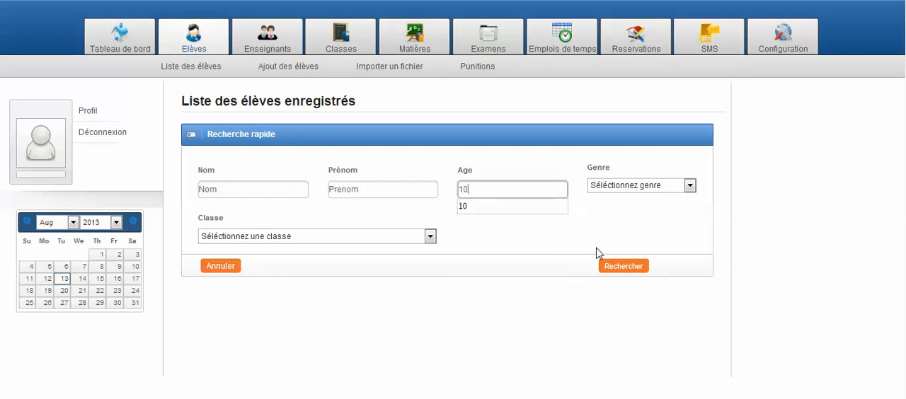
left_click(623, 268)
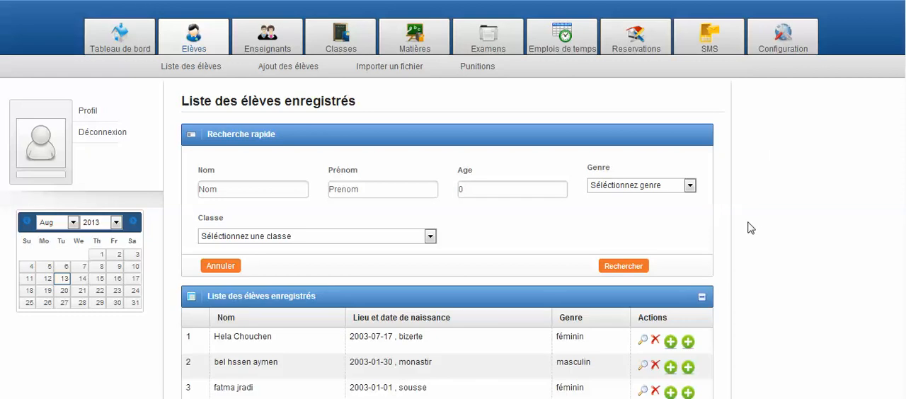
scroll(750, 228, "down", 1)
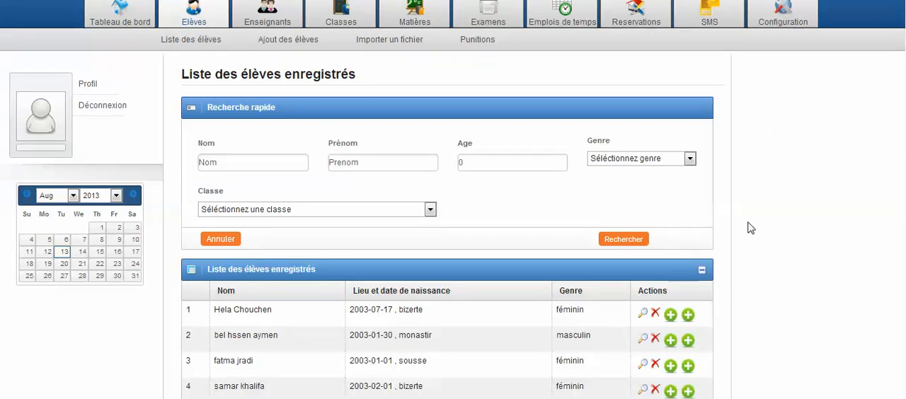
scroll(751, 228, "down", 5)
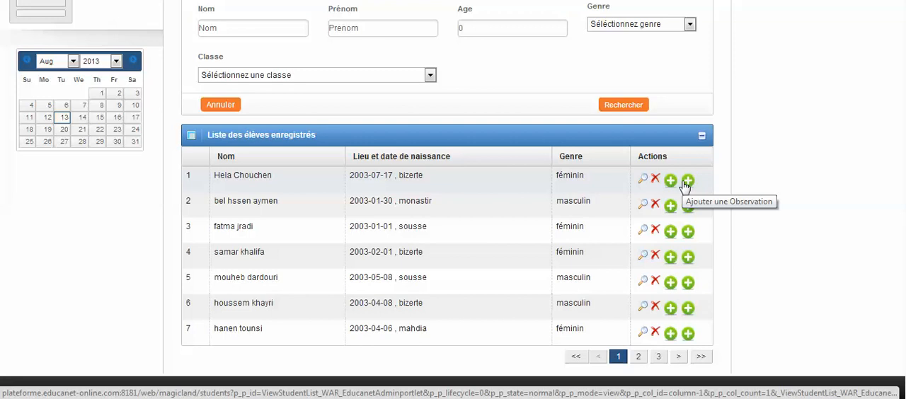
Edit the first listed student's profile, pick a new day in July 2003 for the birth date field, and save the update
left_click(642, 179)
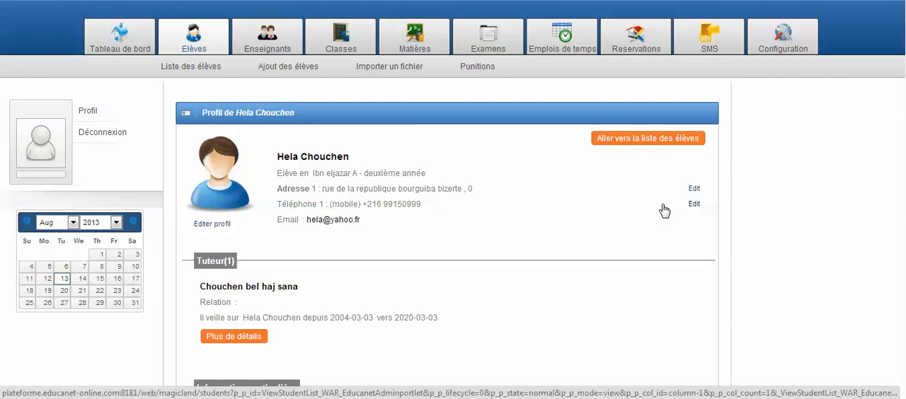
left_click(213, 224)
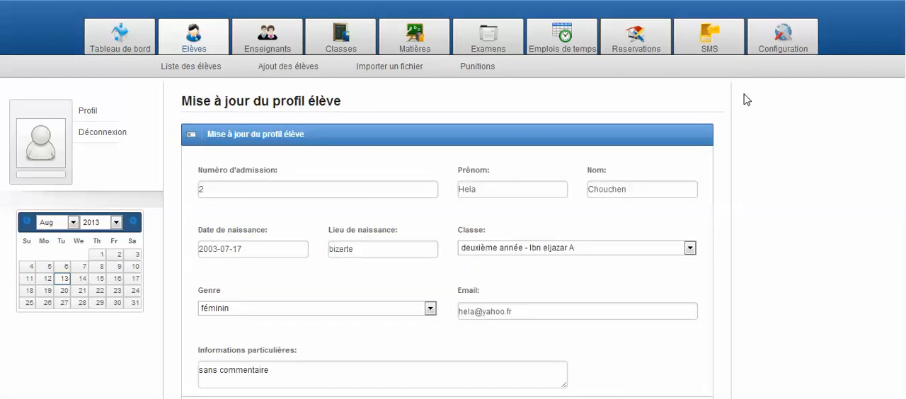
scroll(744, 95, "down", 2)
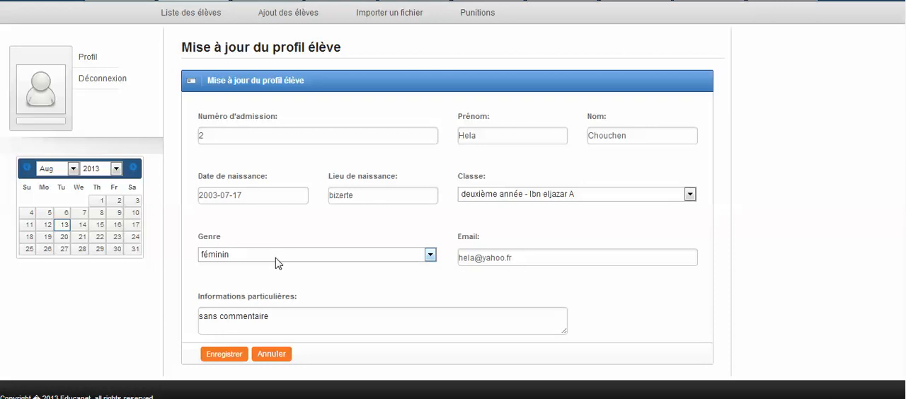
left_click(261, 197)
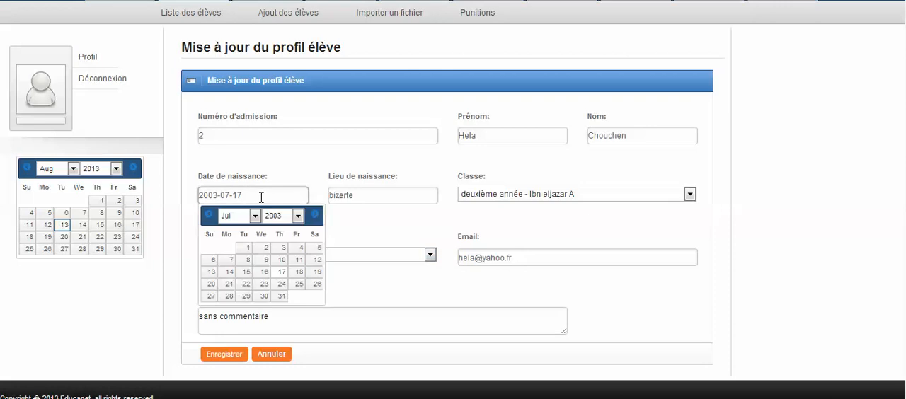
left_click(264, 250)
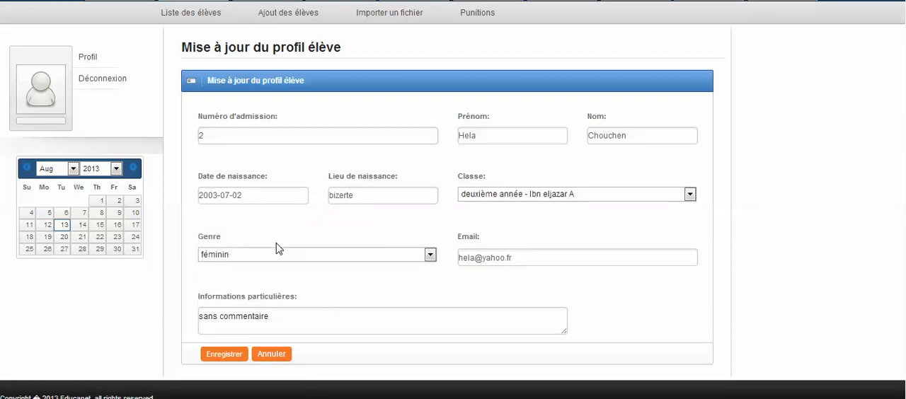
left_click(238, 355)
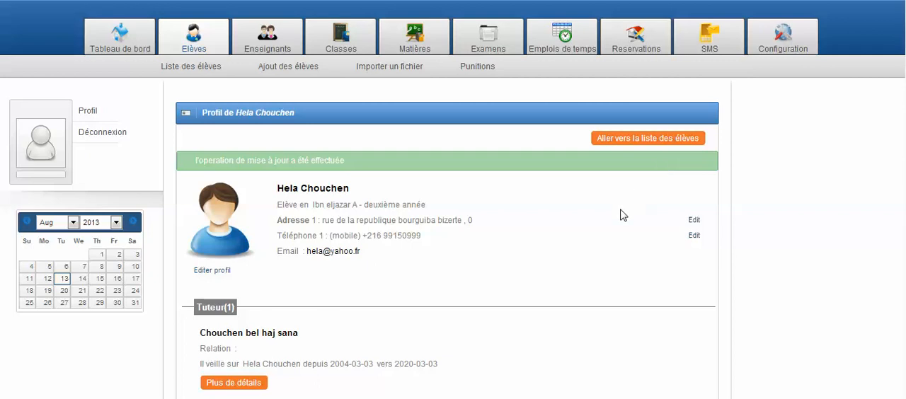
View the full details of the student's tutor, and return to the student list
scroll(620, 216, "down", 1)
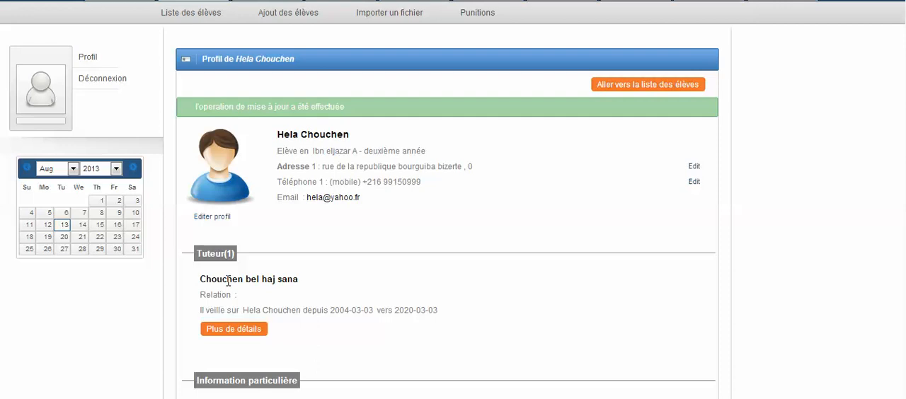
left_click(221, 330)
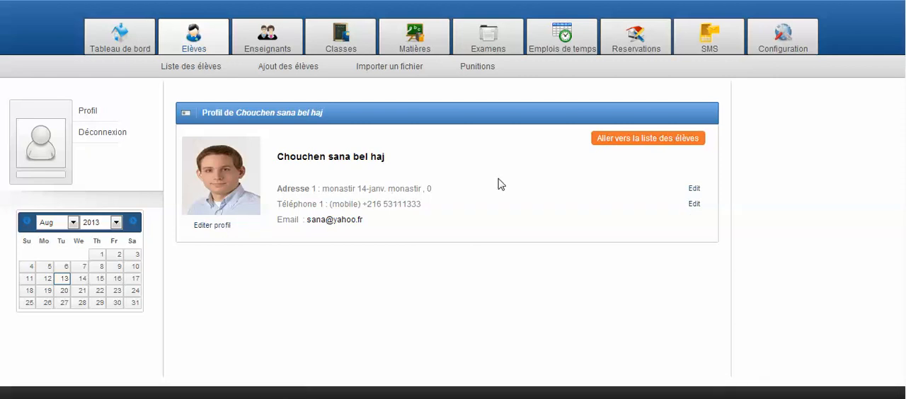
left_click(619, 142)
Start a new punishment for the first listed student and set its date to 2014-04-02
scroll(819, 206, "down", 2)
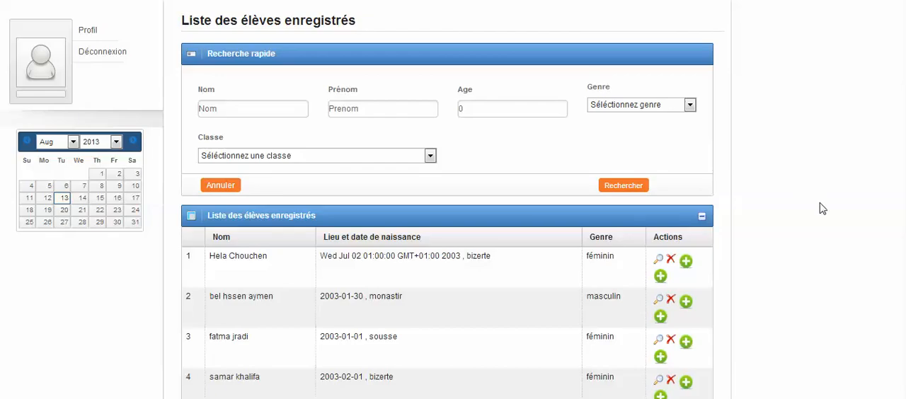
left_click(686, 261)
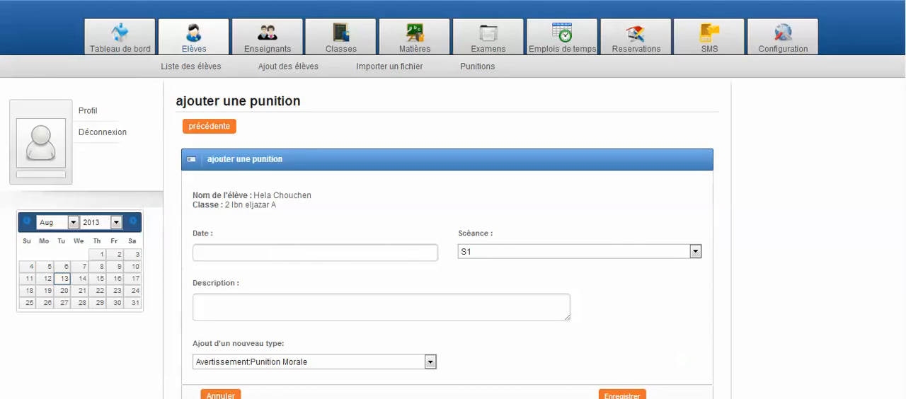
left_click(364, 257)
left_click(292, 274)
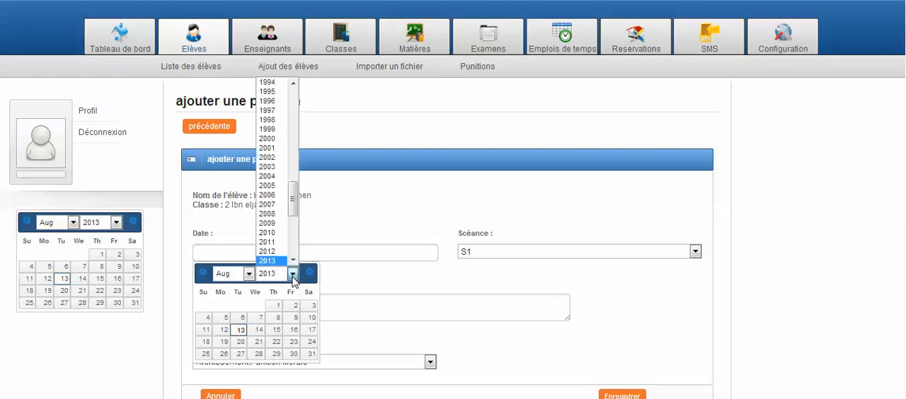
scroll(292, 262, "down", 1)
left_click(282, 247)
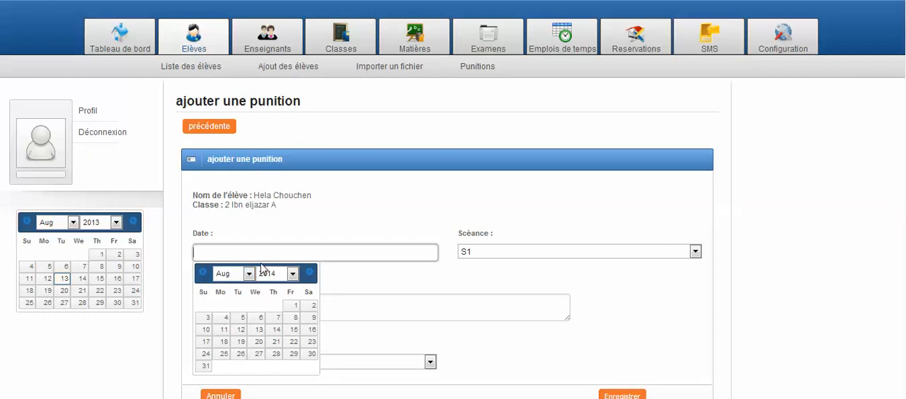
left_click(249, 274)
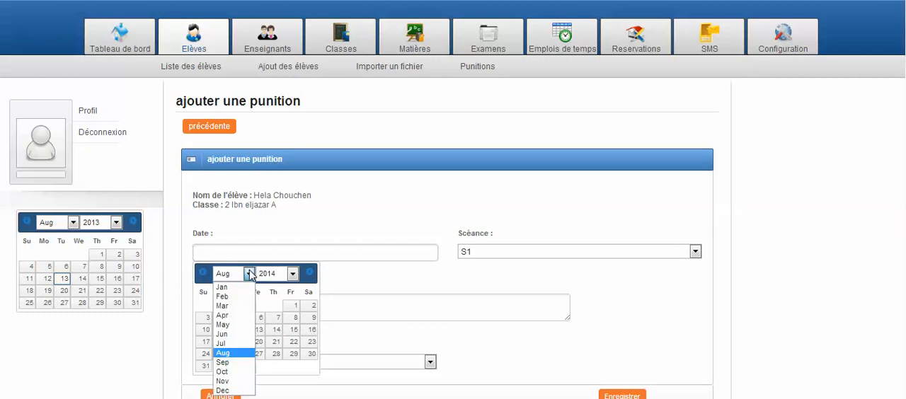
left_click(237, 318)
left_click(258, 306)
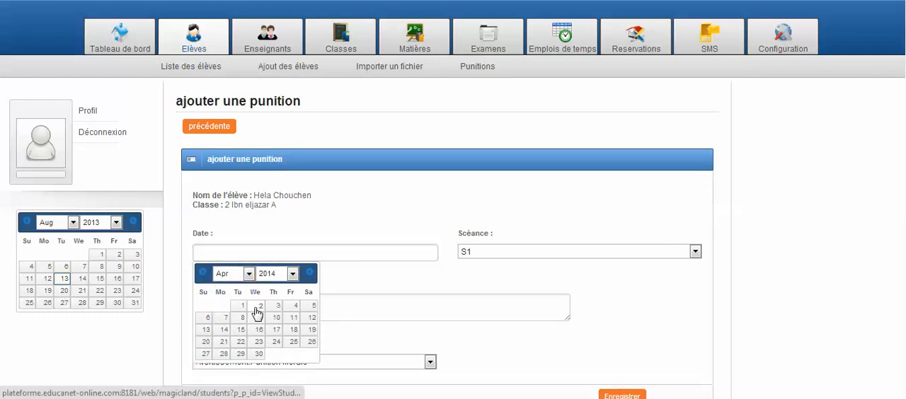
Set the punishment's session to S2 and enter the description "avertissement"
left_click(530, 253)
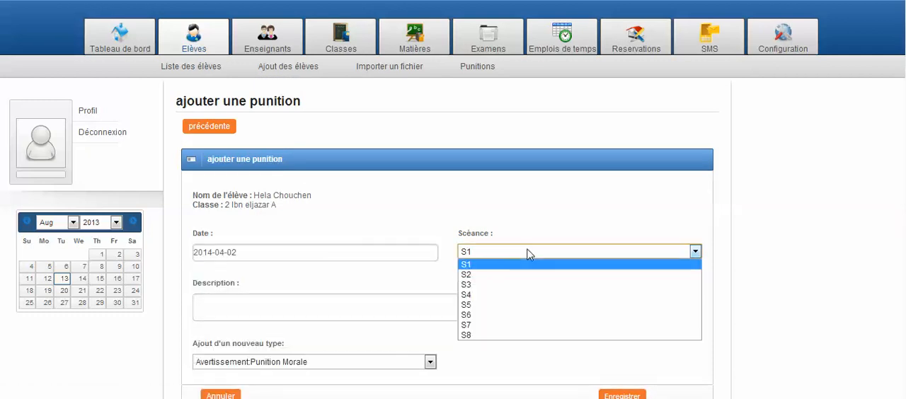
left_click(522, 275)
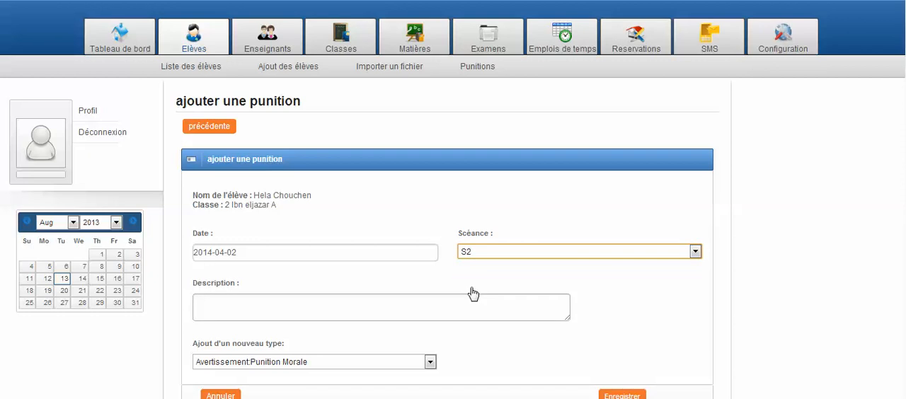
left_click(427, 311)
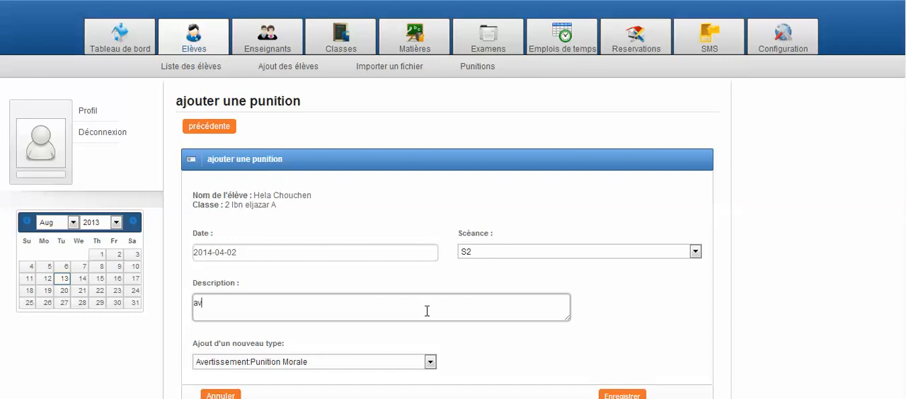
type("avertissement")
Choose "Retenue:punition" as the punishment type and save the punishment
left_click(430, 362)
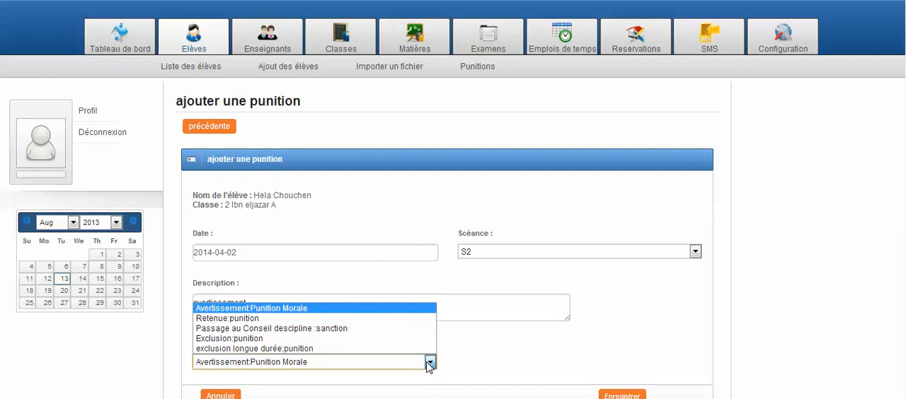
left_click(401, 319)
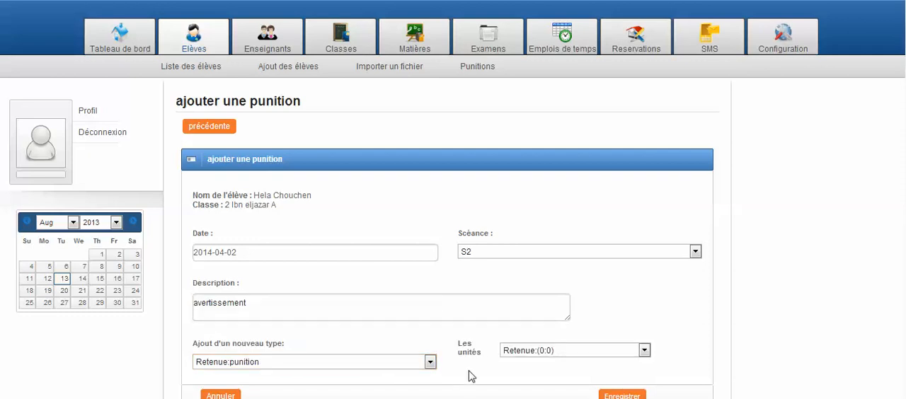
left_click(607, 397)
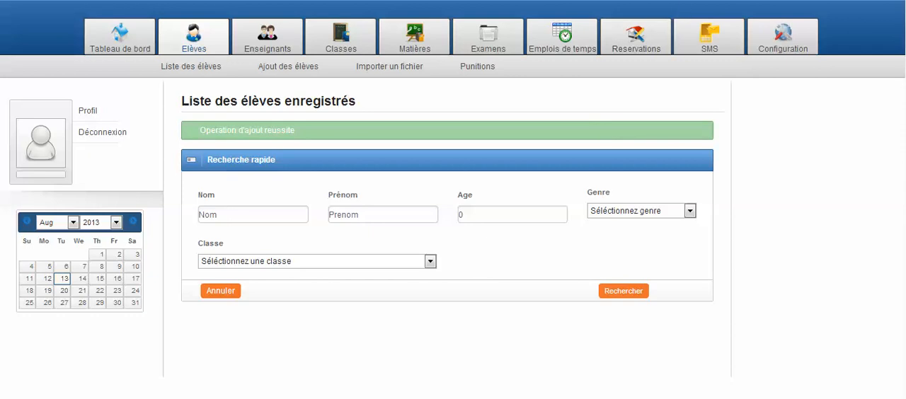
Search the student list again for students aged 10
left_click(538, 215)
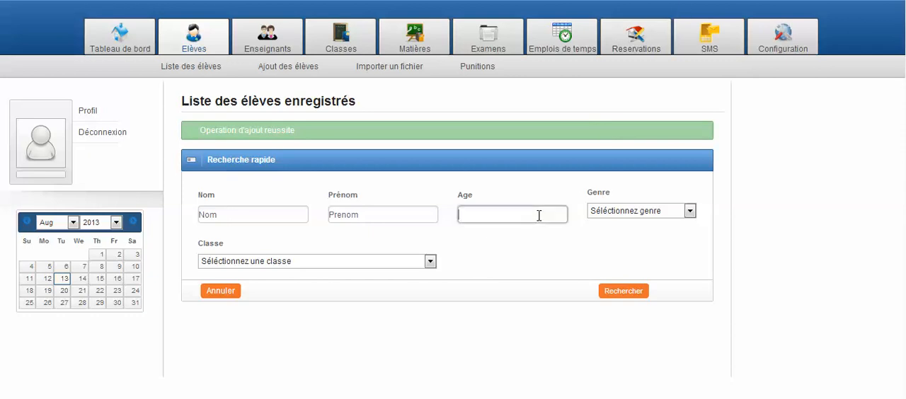
type("10")
left_click(611, 296)
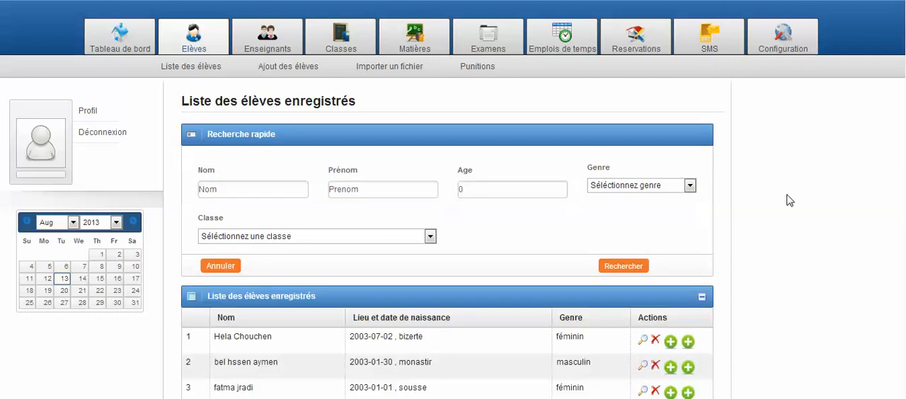
Start an observation for the first listed student with the subject "absence" and select the tutor as recipient
left_click(688, 343)
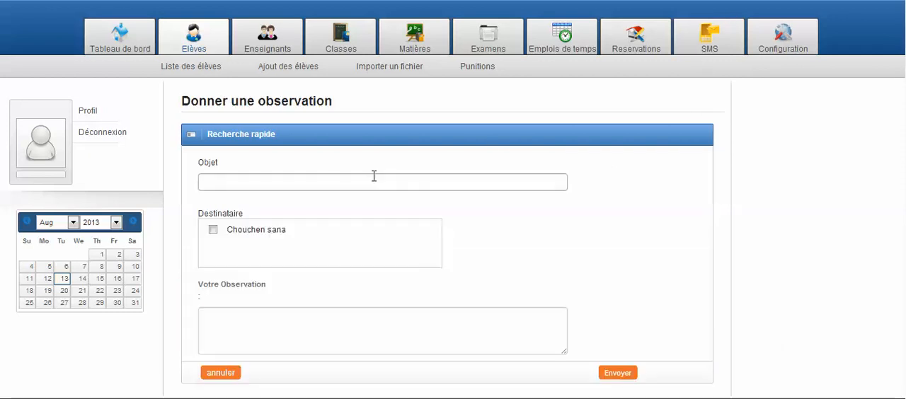
left_click(373, 176)
type("abs")
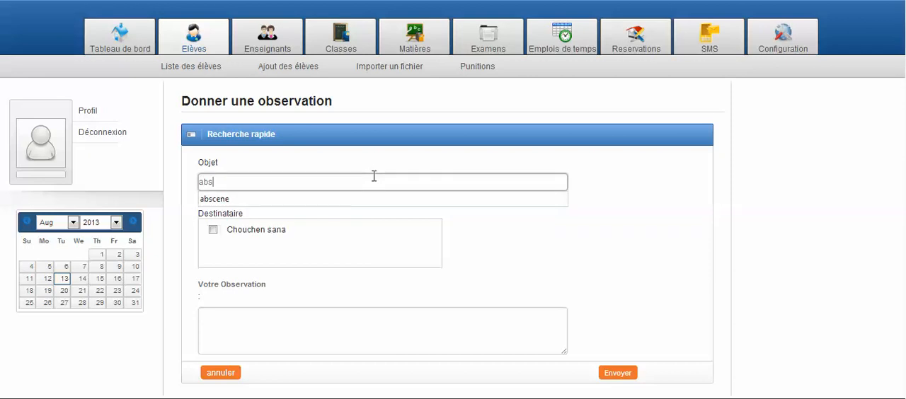
type("ence")
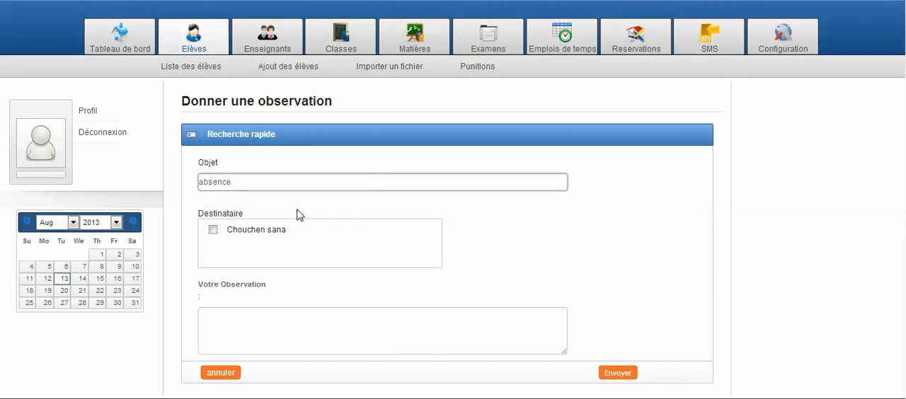
left_click(213, 230)
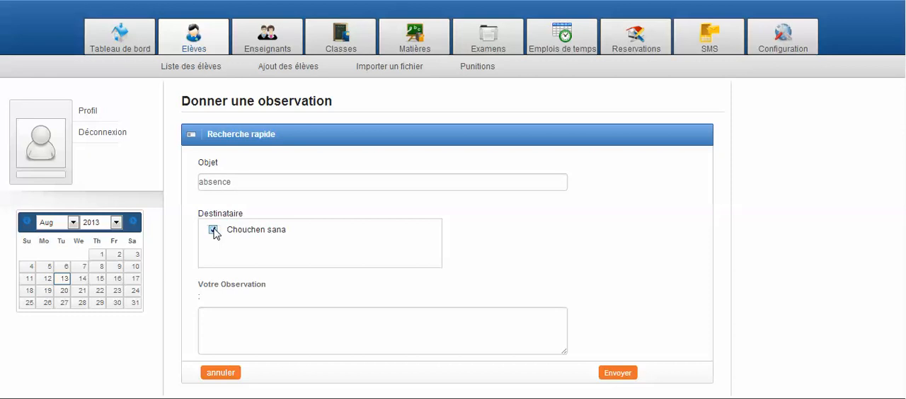
Write the observation text "beaucoup d'absence" and send the observation
left_click(255, 311)
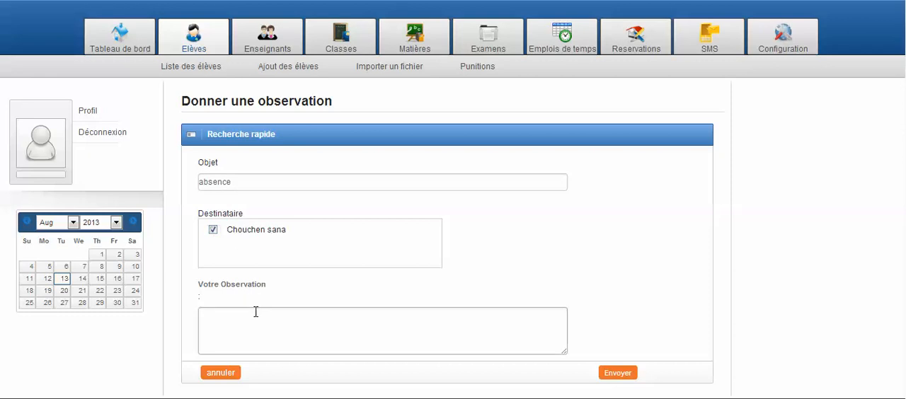
left_click(256, 312)
type("beaucoup d'a")
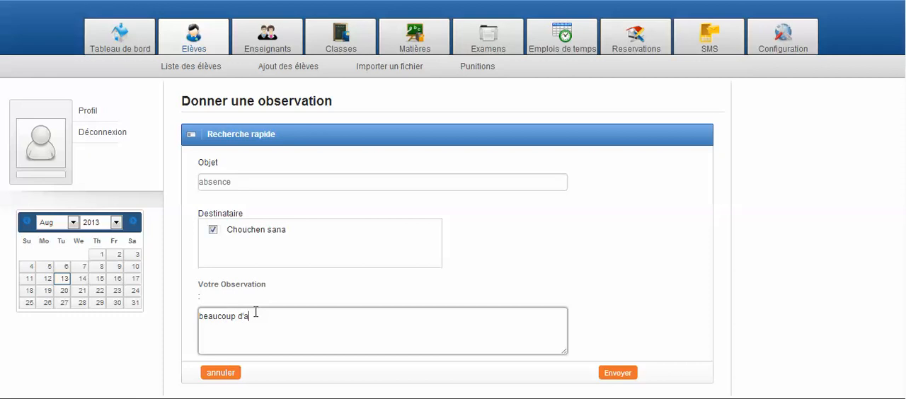
type("bsence")
left_click(606, 370)
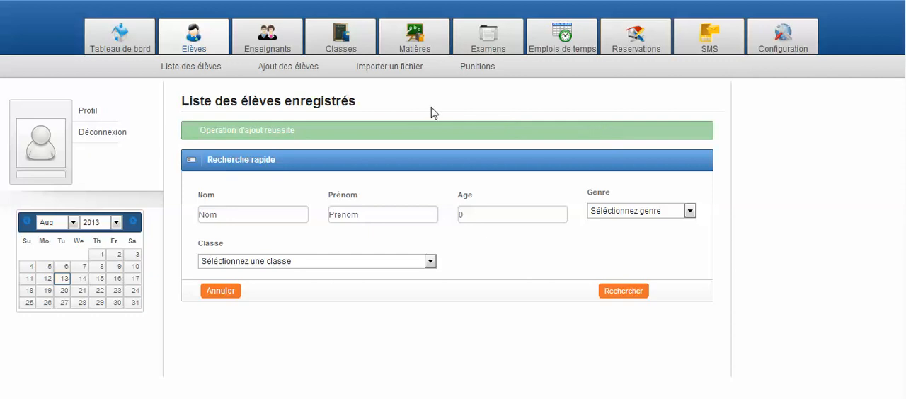
Start adding a student and check whether the tutor exists using country code "Tunisia (+216)" and the tutor's phone number
left_click(303, 71)
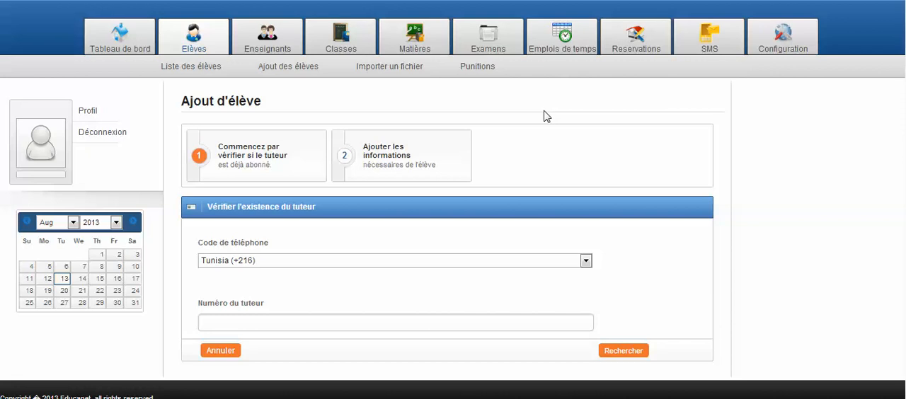
left_click(370, 324)
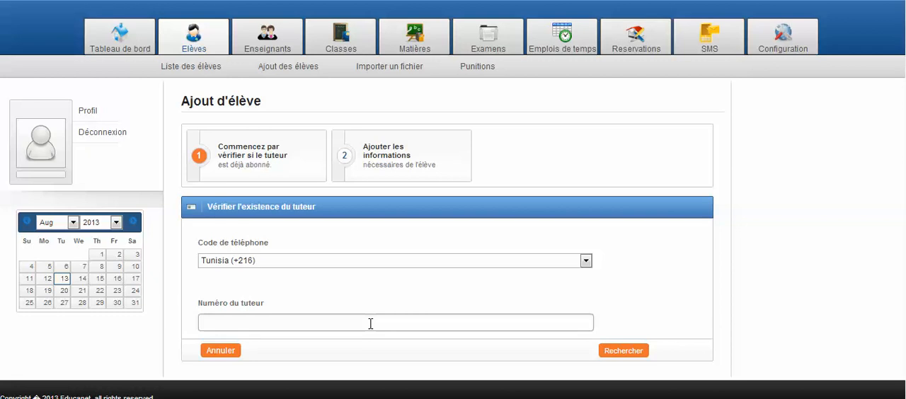
left_click(370, 324)
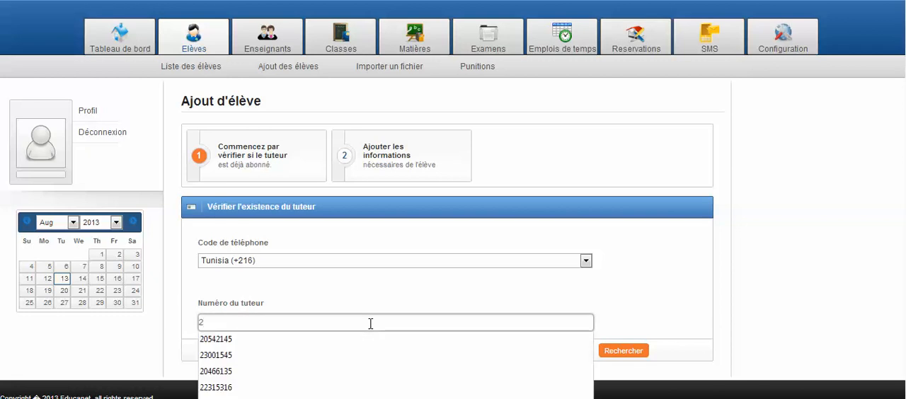
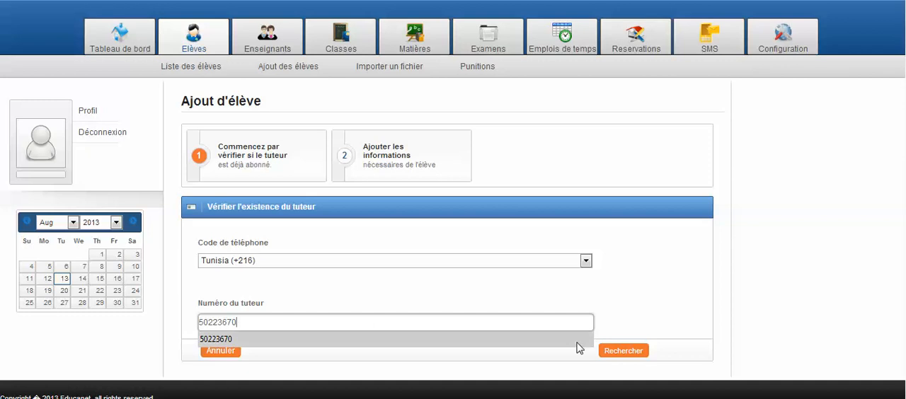
left_click(617, 353)
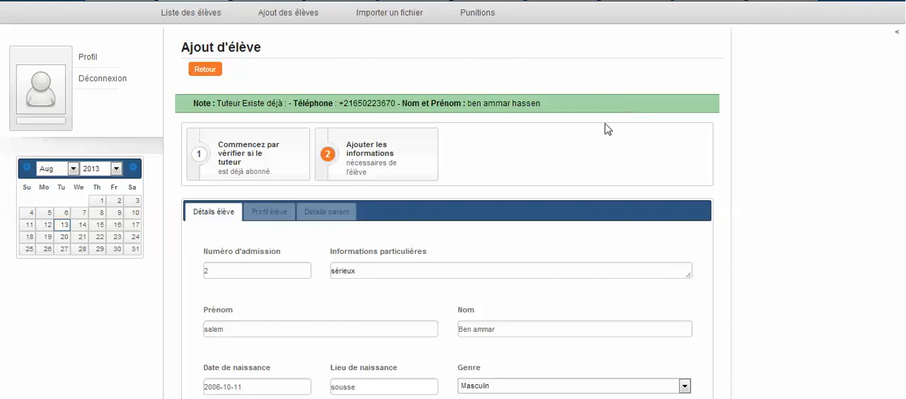
Complete and validate the student's details with remark "sérieux", birthplace "sousse", gender "Masculin" and class "troisième année - Najib Mahfoud A"
left_click(307, 269)
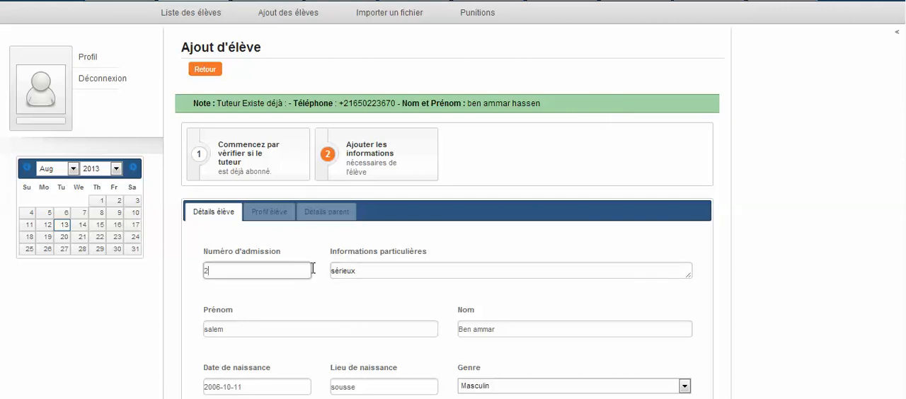
left_click(381, 269)
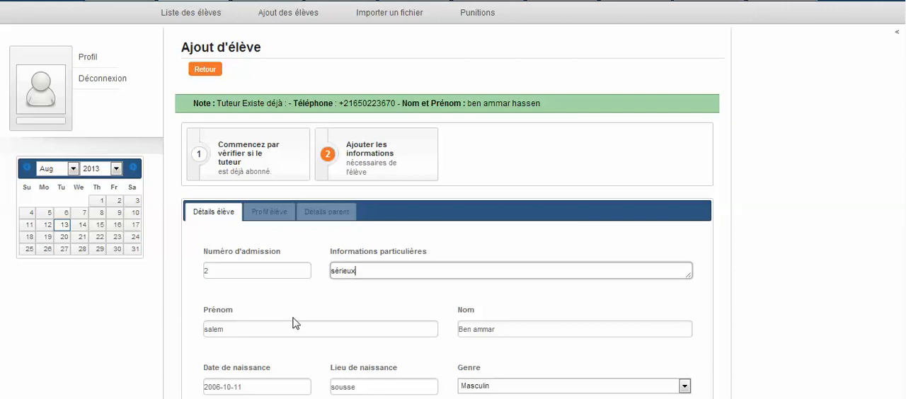
left_click(468, 323)
scroll(468, 321, "down", 2)
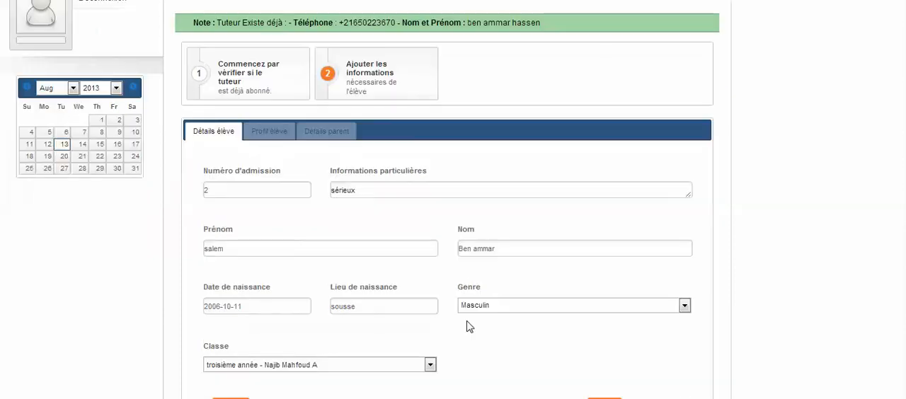
left_click(283, 310)
left_click(354, 308)
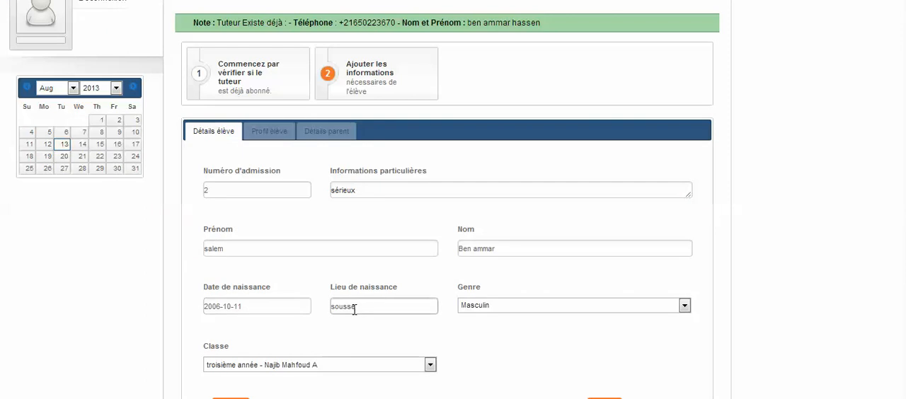
left_click(481, 306)
scroll(501, 375, "down", 1)
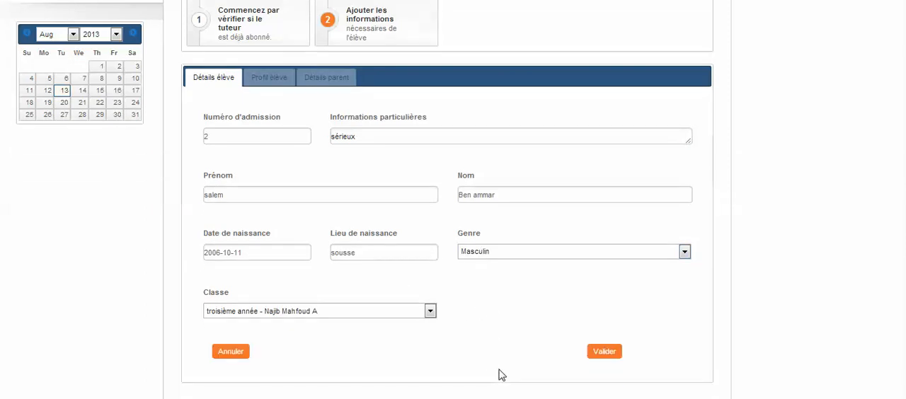
left_click(614, 356)
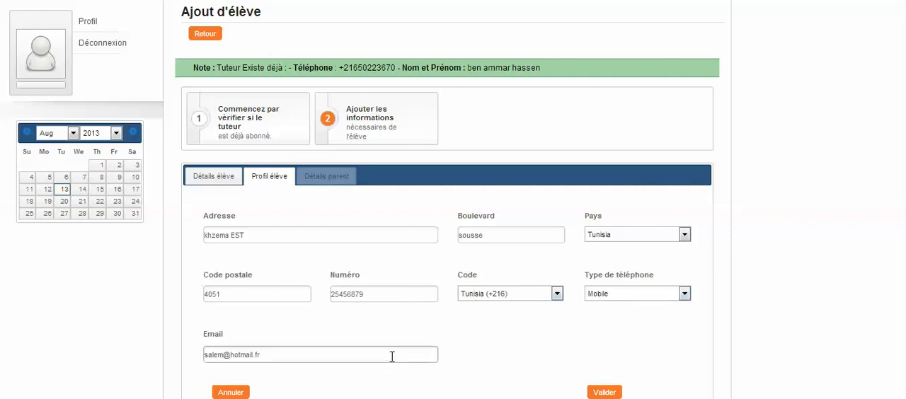
Validate the student's address and contact profile, and save the student under the existing tutor
left_click(606, 392)
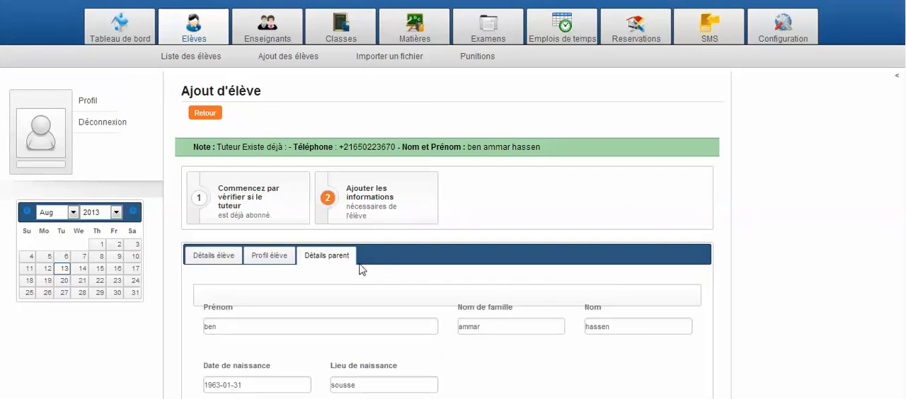
scroll(356, 265, "down", 1)
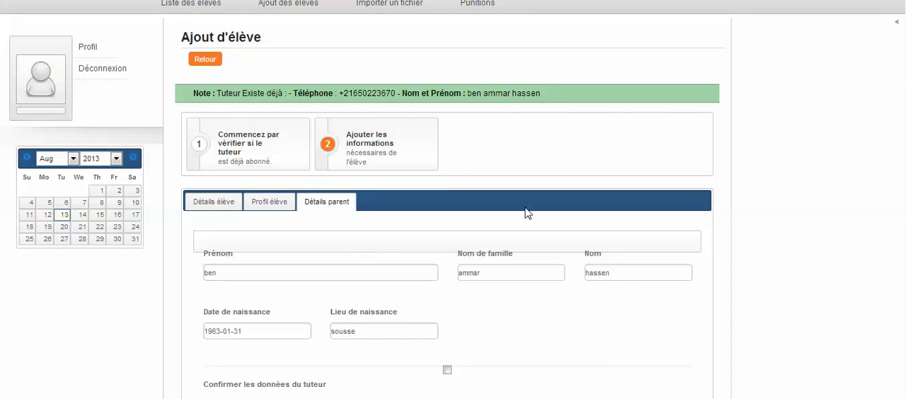
scroll(522, 320, "down", 2)
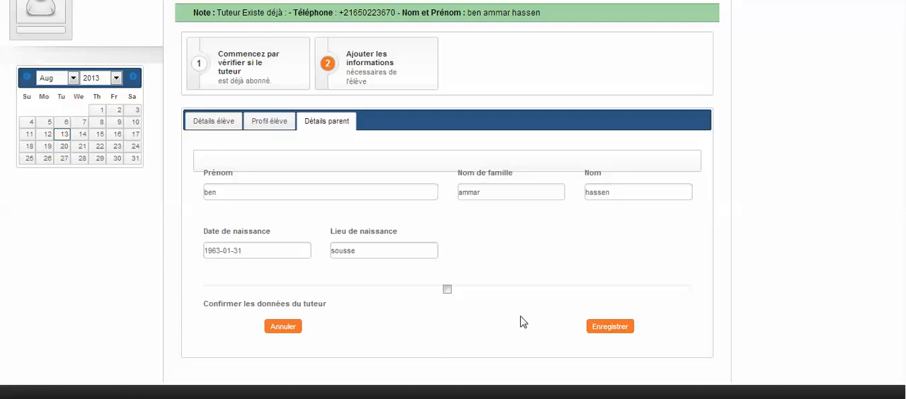
left_click(589, 327)
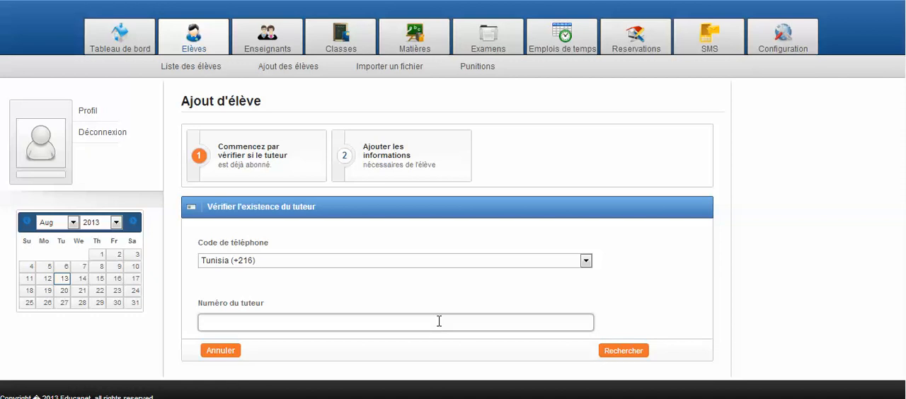
Check whether a tutor exists for another phone number under "Tunisia (+216)" for a second student
type("51")
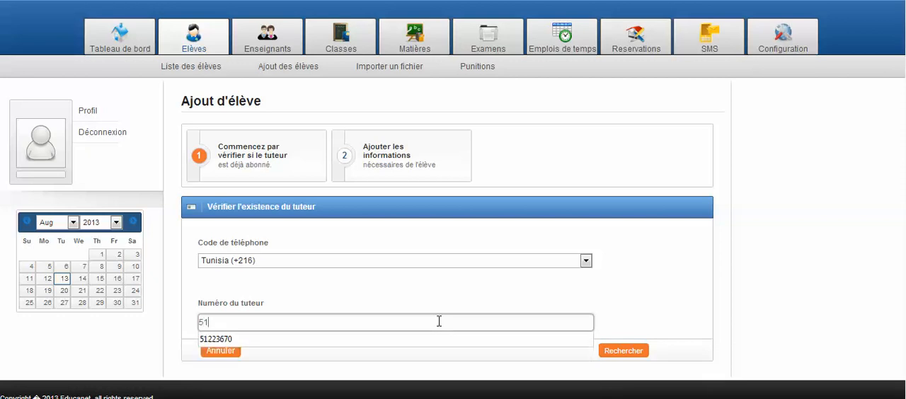
key("Down")
key("Return")
left_click(610, 352)
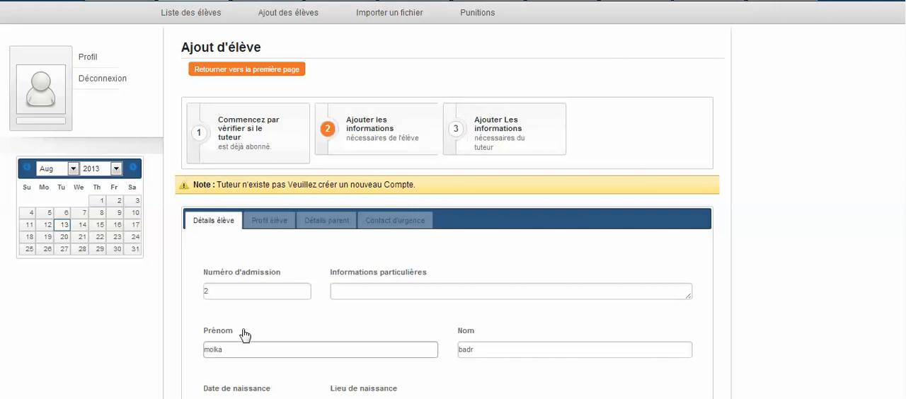
Validate the second student's details with gender "féminin" and class "deuxième année primaire Ibn Jazzar E", plus the student's contact profile
scroll(421, 327, "down", 3)
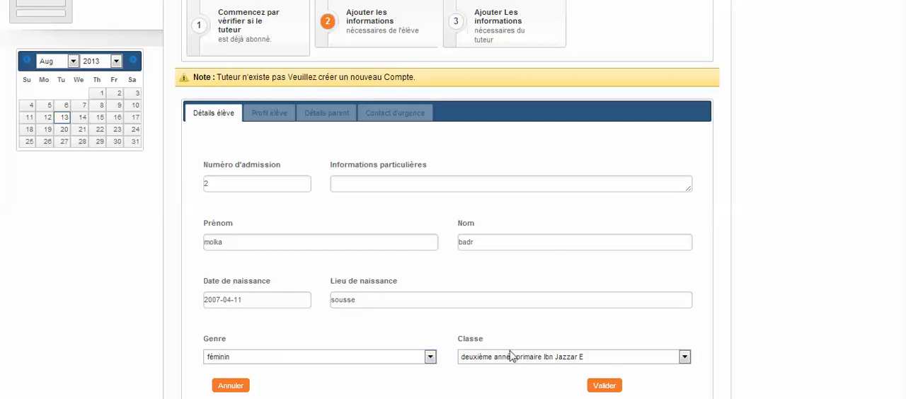
left_click(600, 388)
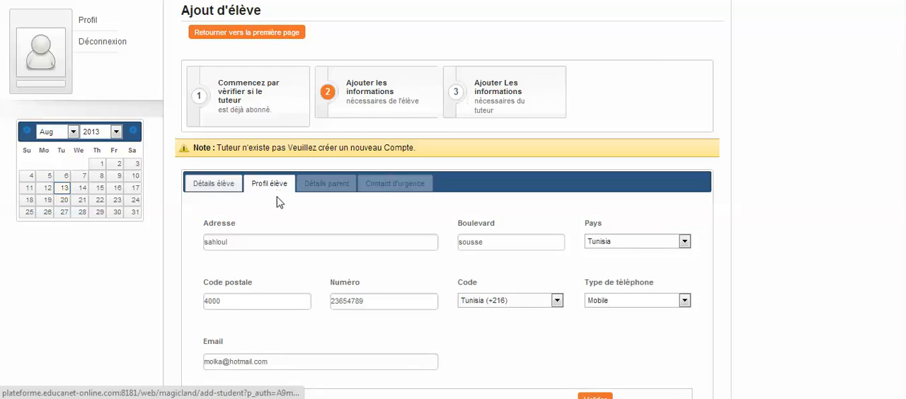
scroll(280, 206, "down", 2)
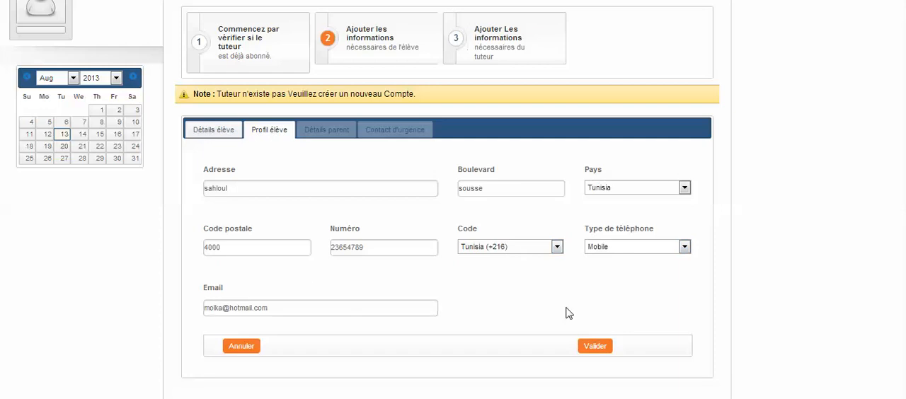
left_click(593, 346)
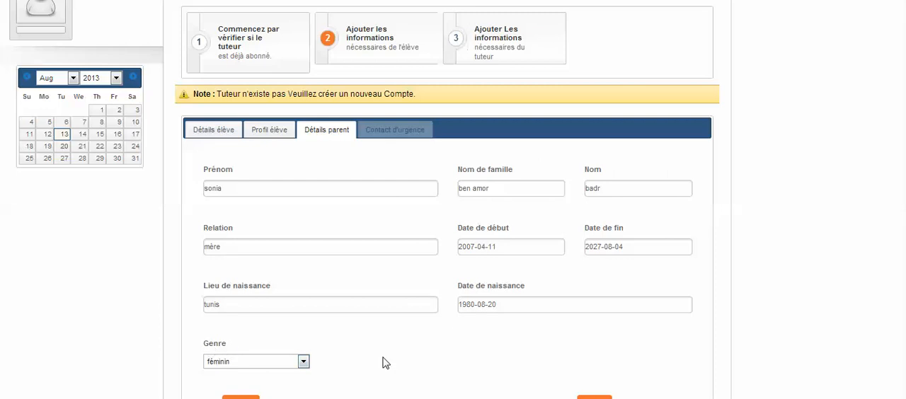
Validate the new tutor's details with relation "mère" and gender "féminin", and save the emergency contact's address and e-mail
scroll(386, 363, "down", 1)
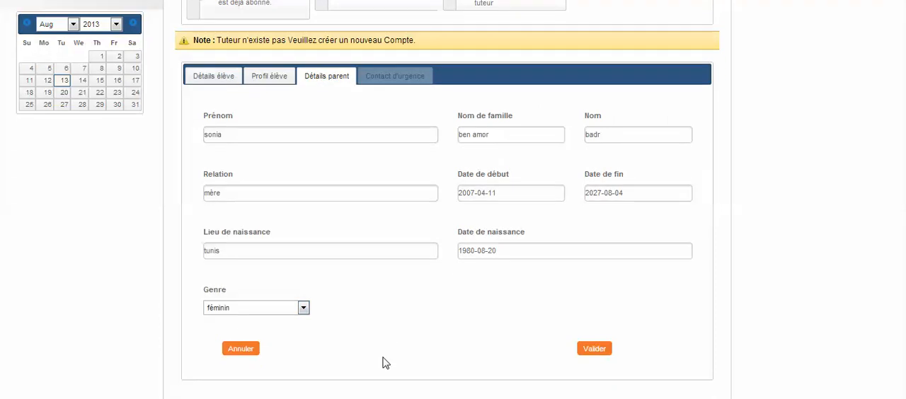
left_click(587, 347)
scroll(536, 162, "down", 1)
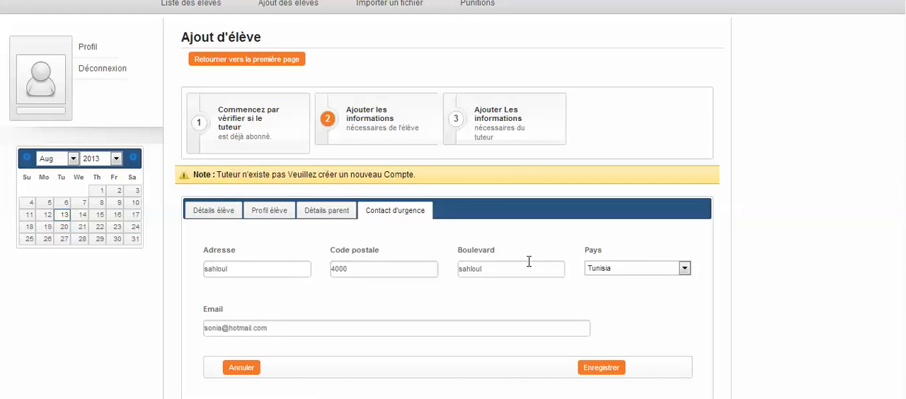
left_click(215, 322)
left_click(593, 368)
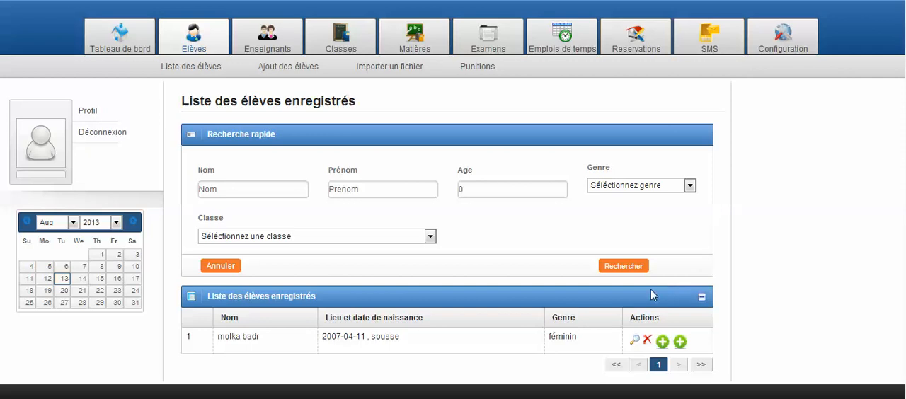
Delete the female student shown in the list of registered students and confirm the deletion
left_click(646, 341)
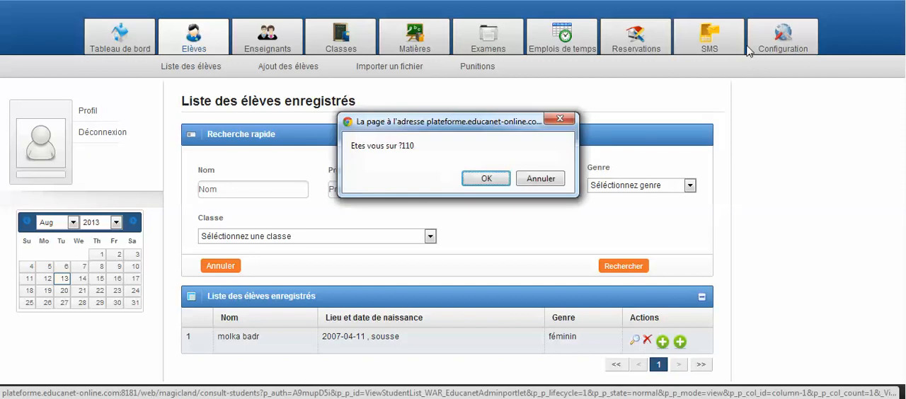
key("Return")
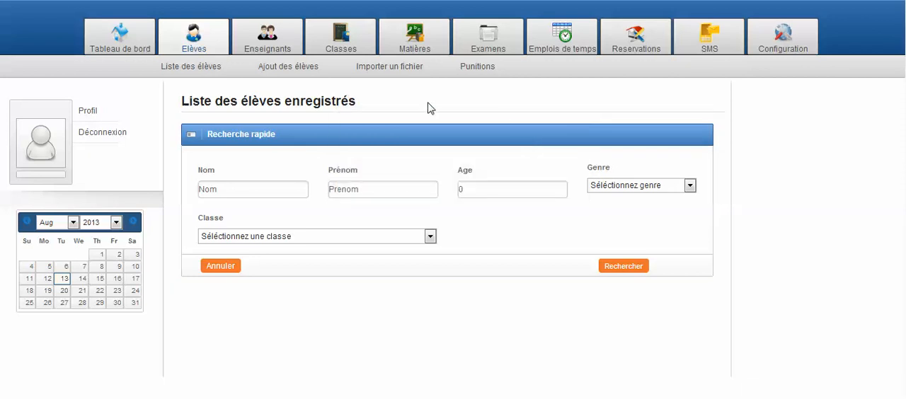
Start importing a student list and choose "parents3-B.xls" as the parents file
left_click(408, 74)
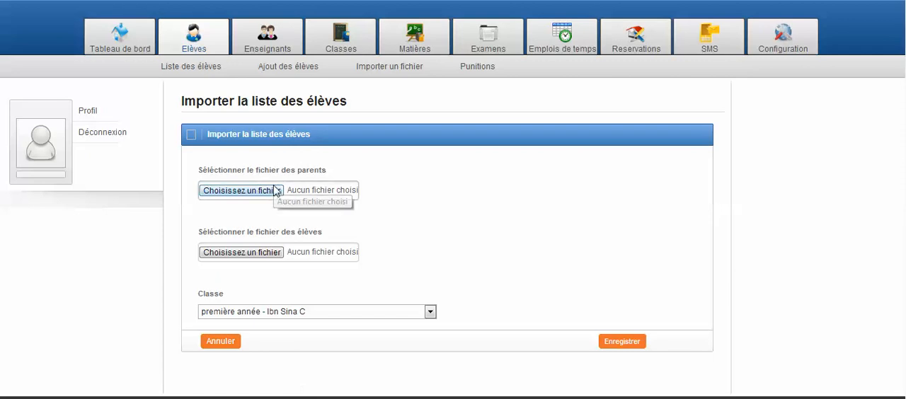
left_click(274, 191)
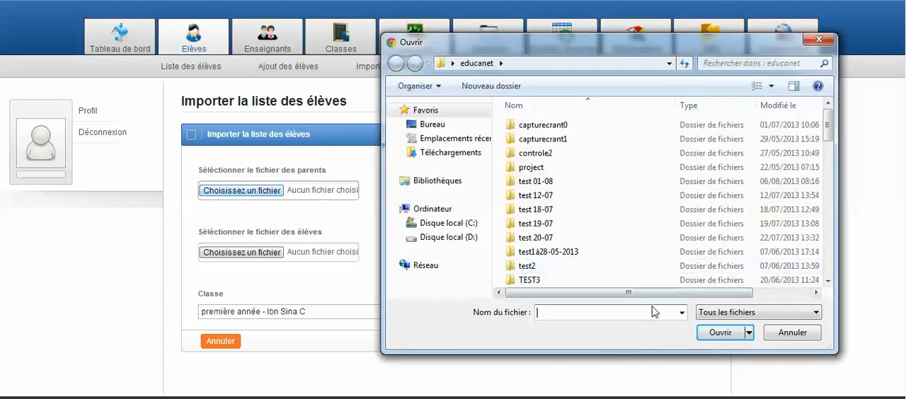
type("parent")
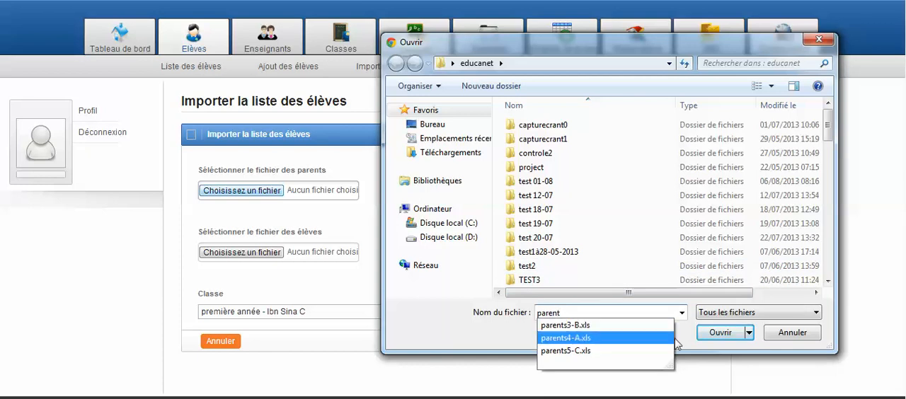
left_click(565, 325)
left_click(700, 334)
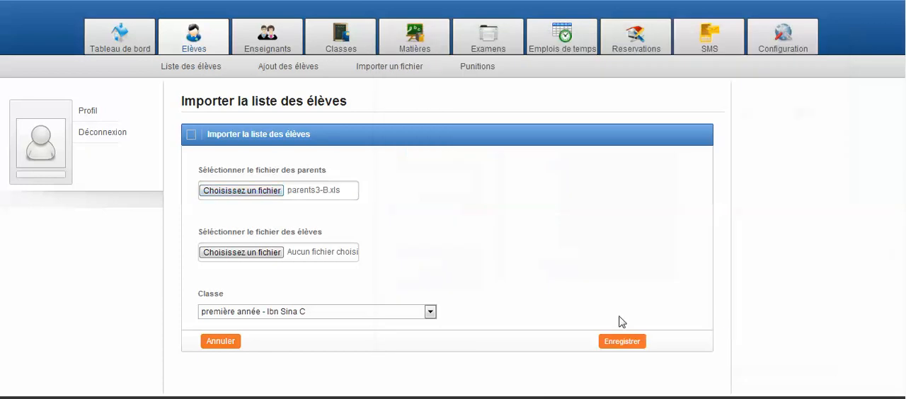
Choose "students3-B.xls" as the students file for the import
left_click(262, 253)
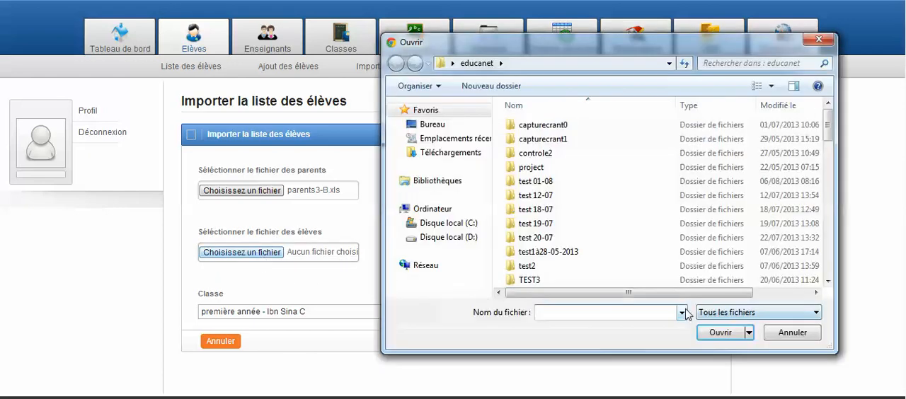
type("s")
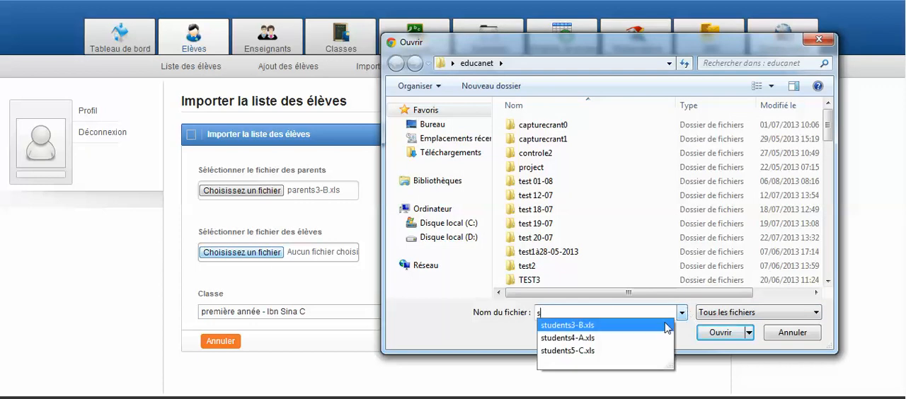
key("Down")
key("Return")
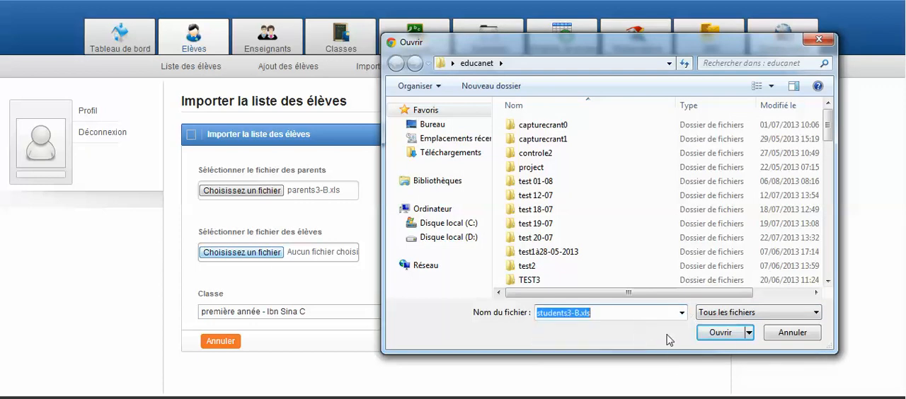
left_click(697, 333)
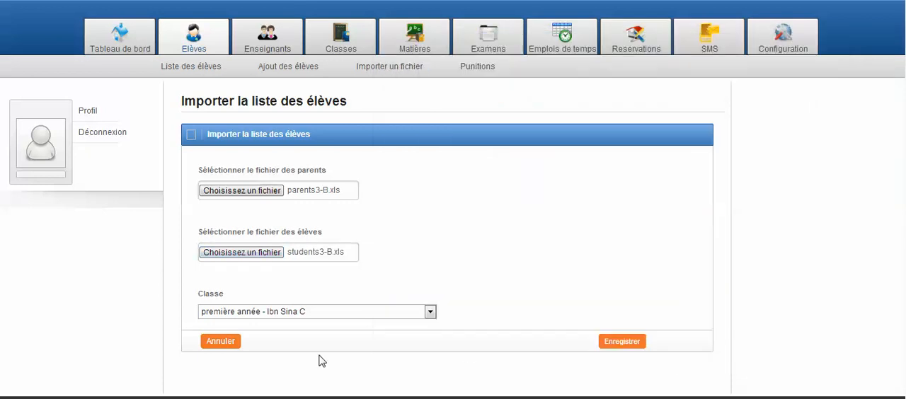
Set the import's class to "troisième année - Najib Mahfoud A" and save the student list import
left_click(429, 313)
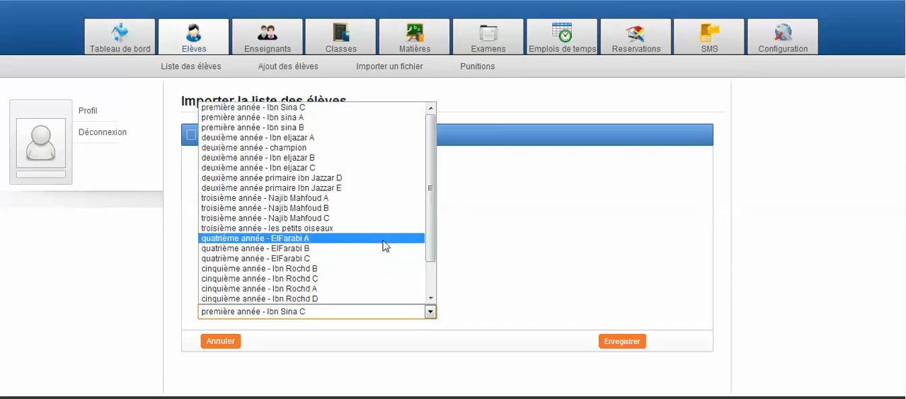
left_click(377, 199)
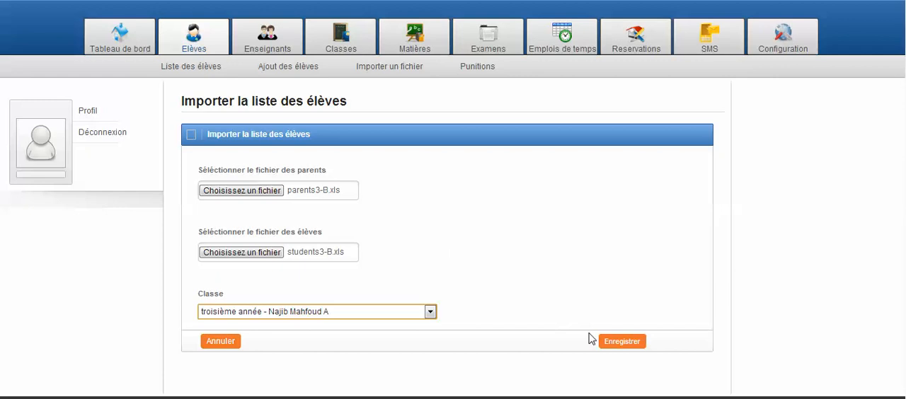
left_click(613, 342)
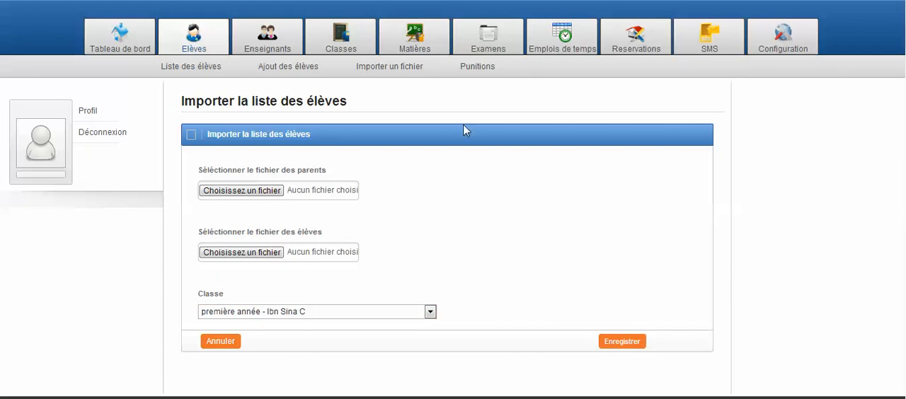
Start a new punishment type with label "convocation des parents" and type "punition"
left_click(482, 68)
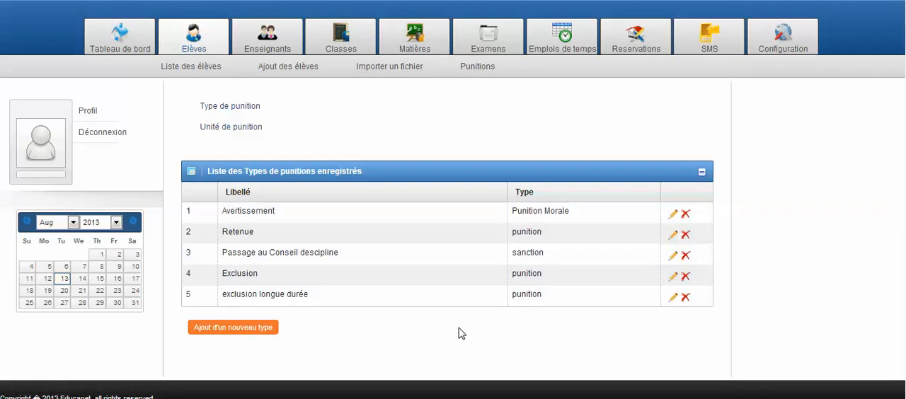
left_click(271, 336)
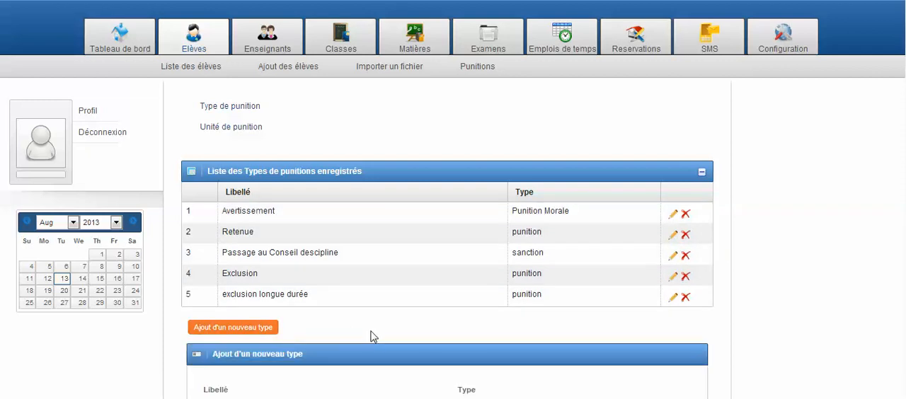
scroll(371, 334, "down", 2)
scroll(372, 336, "down", 3)
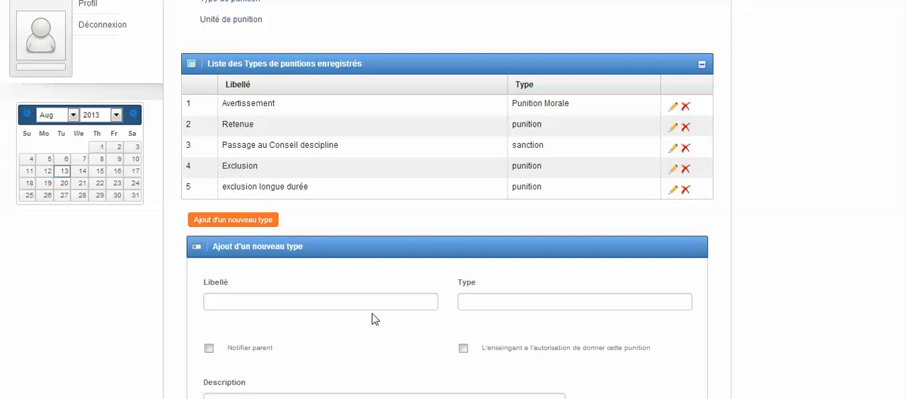
left_click(372, 305)
type("con")
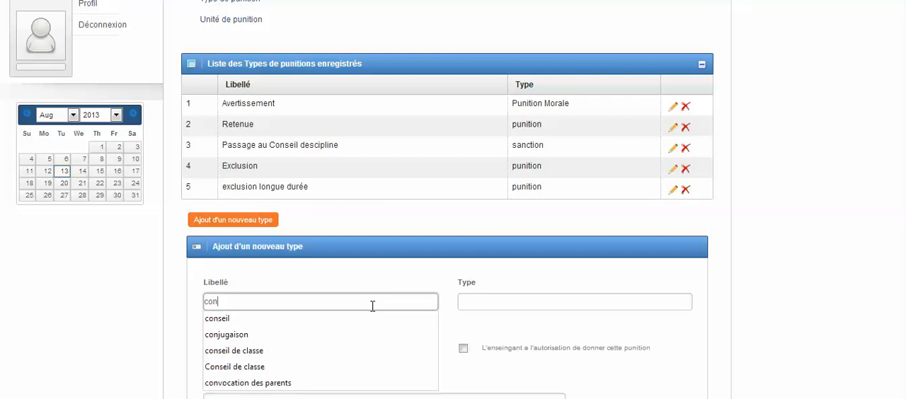
type("vo")
key("Down")
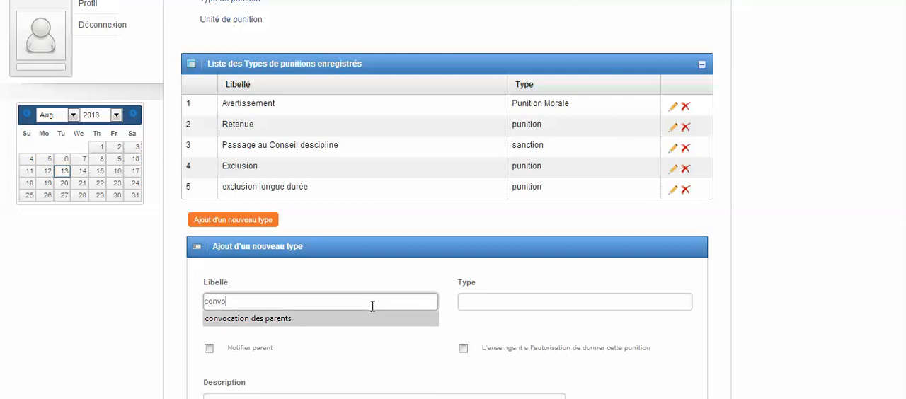
key("Return")
key("Tab")
type("pu")
key("Down")
key("Return")
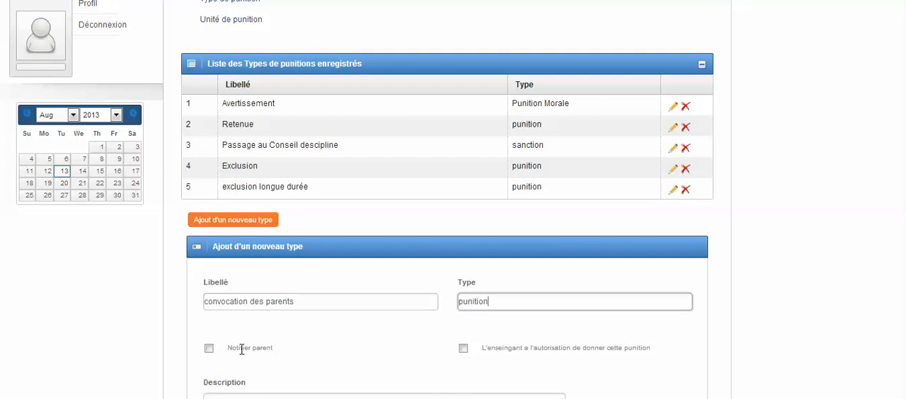
Enable parent notification and teacher authorisation for the new punishment type, describe it as "convocation", and save it
left_click(209, 349)
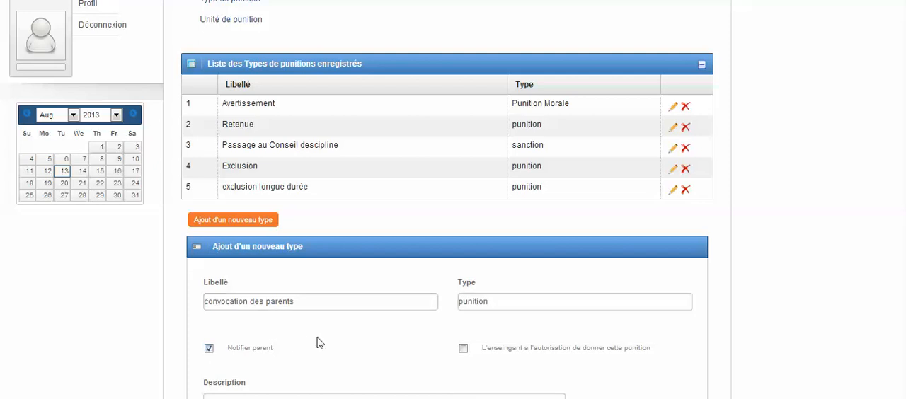
left_click(463, 349)
scroll(413, 361, "down", 3)
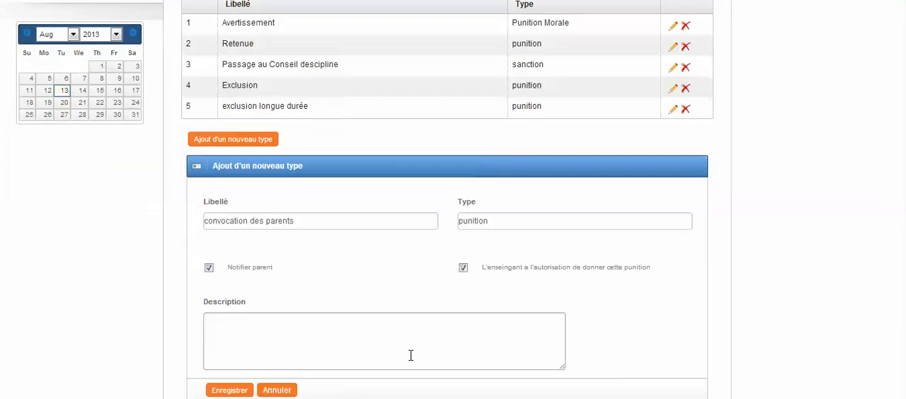
left_click(393, 323)
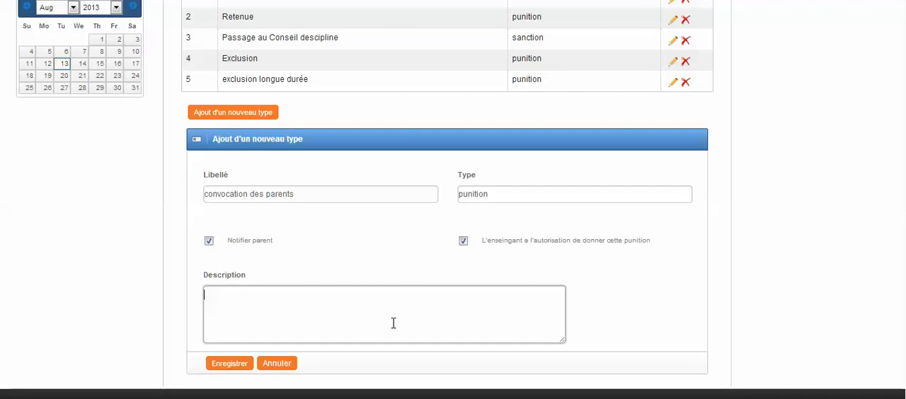
type("convocation")
left_click(597, 316)
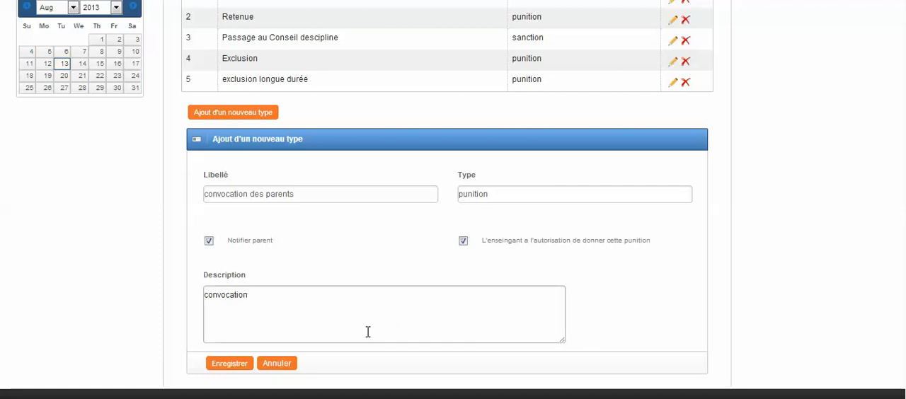
left_click(226, 367)
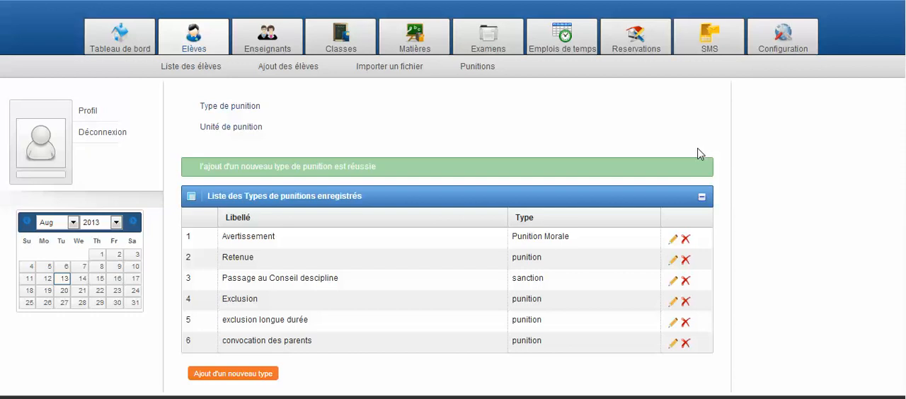
Delete the punishment type "convocation des parents" from the registered types
left_click(686, 347)
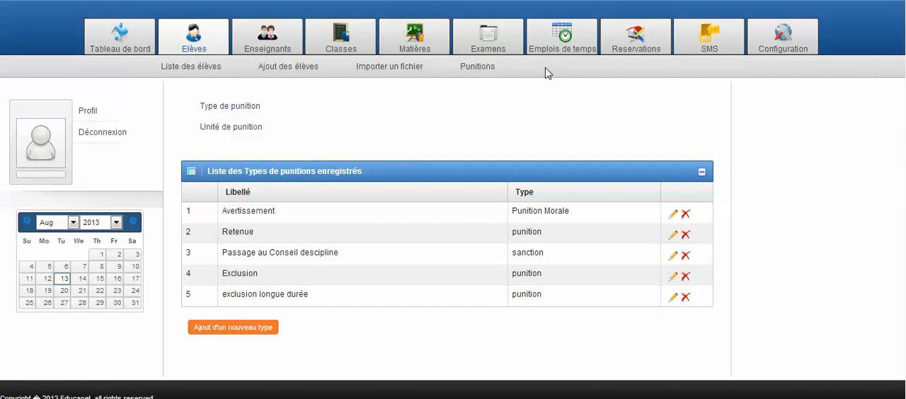
Start a new punishment unit labelled "convocation" with punishment type "Avertissement:Punition Morale"
left_click(232, 132)
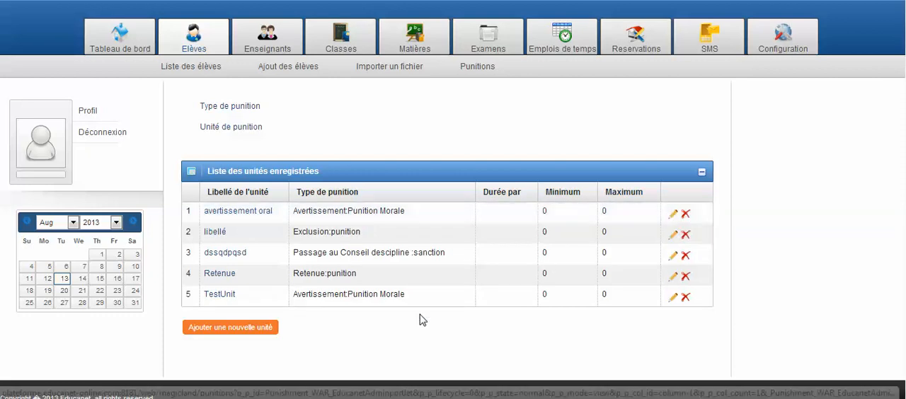
left_click(267, 329)
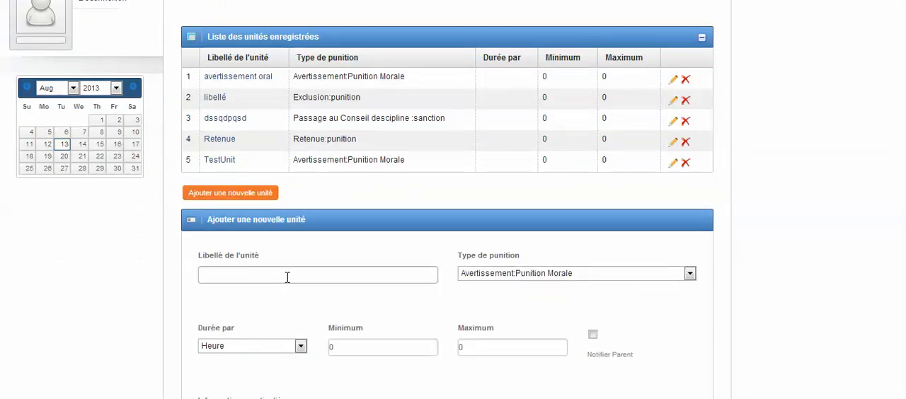
left_click(287, 278)
type("co")
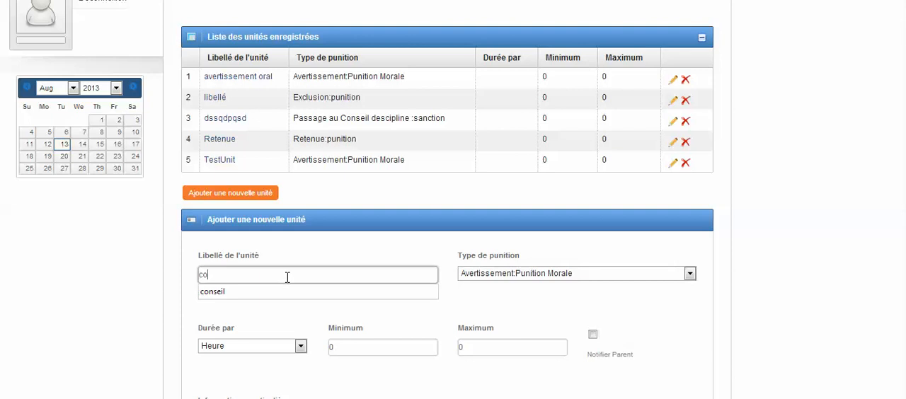
type("nvocation")
key("Tab")
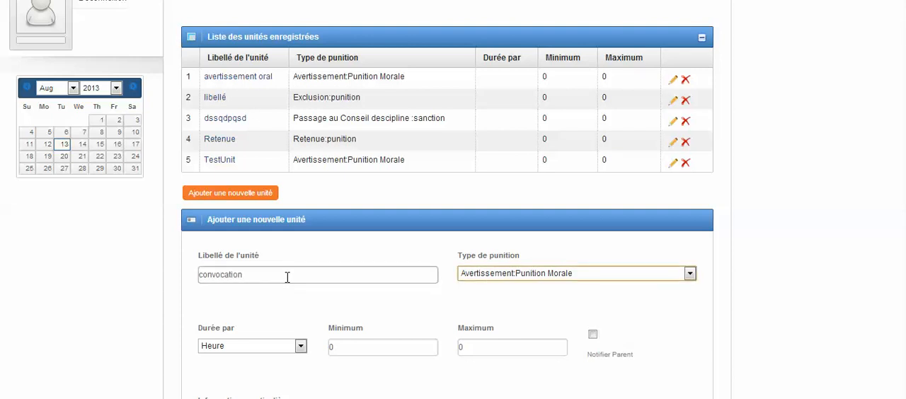
left_click(646, 275)
left_click(646, 287)
Set the new unit's duration basis to "Non défini" and enable parent notification
left_click(300, 347)
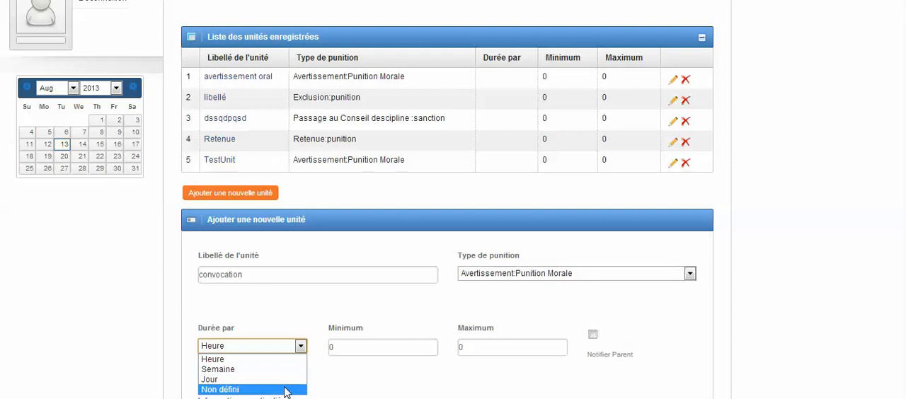
left_click(289, 389)
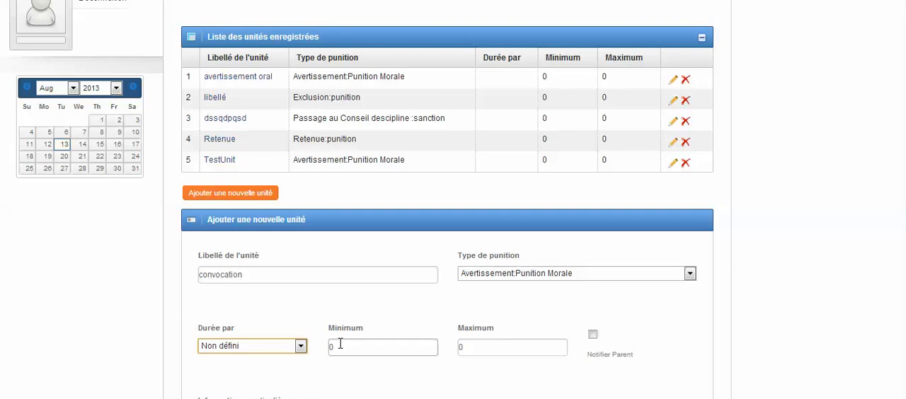
left_click(593, 336)
Enter "convocation" as the new punishment unit's particular information
scroll(636, 340, "down", 3)
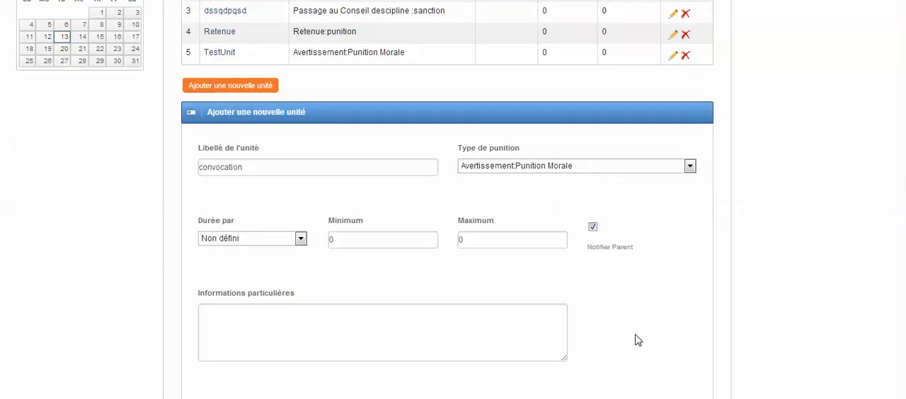
left_click(498, 336)
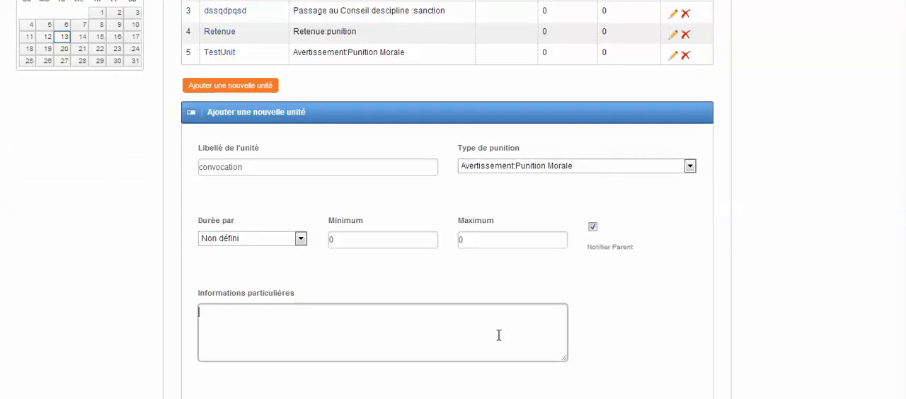
type("convocation")
left_click(677, 325)
Enter "convocation obligatoire" as the new punishment unit's description
scroll(677, 325, "down", 2)
scroll(677, 325, "down", 1)
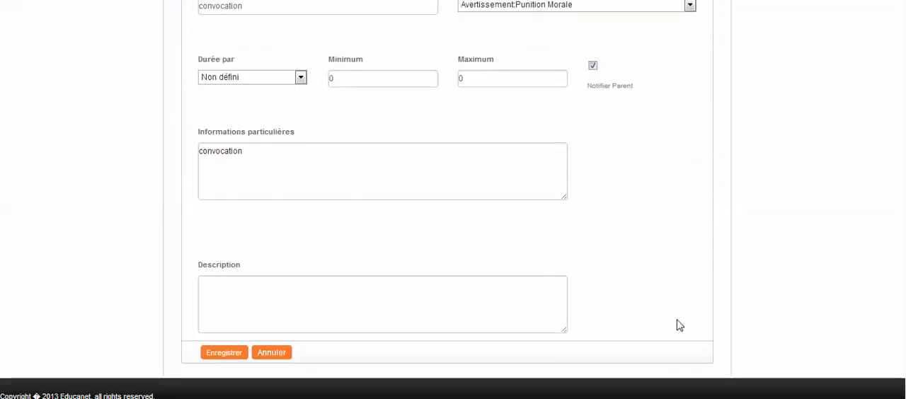
left_click(430, 309)
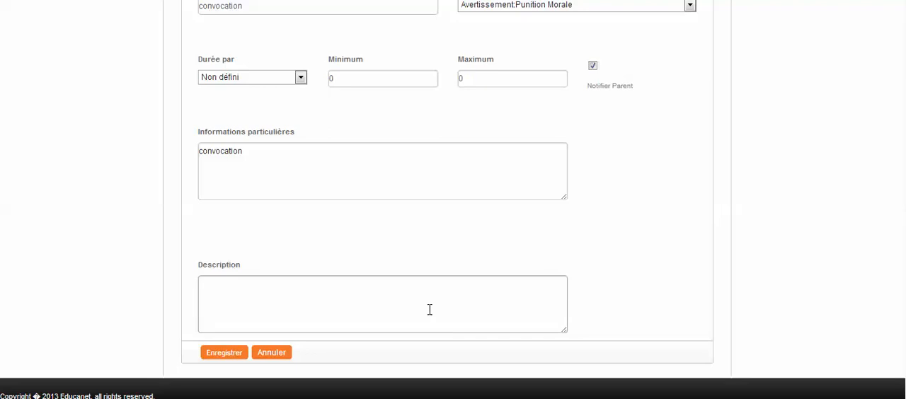
left_click(429, 309)
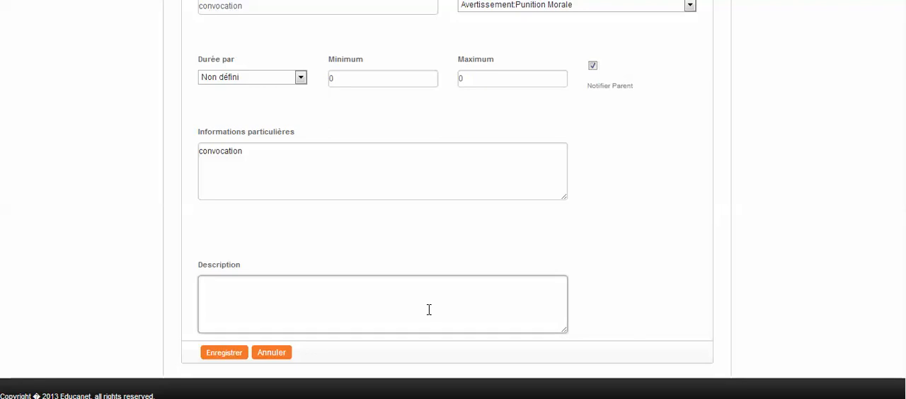
type("convocation")
type("obligatoire")
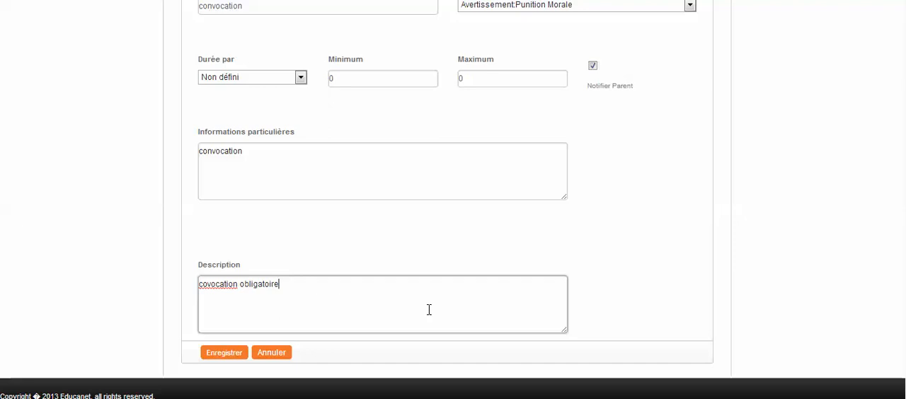
left_click(207, 285)
type("n")
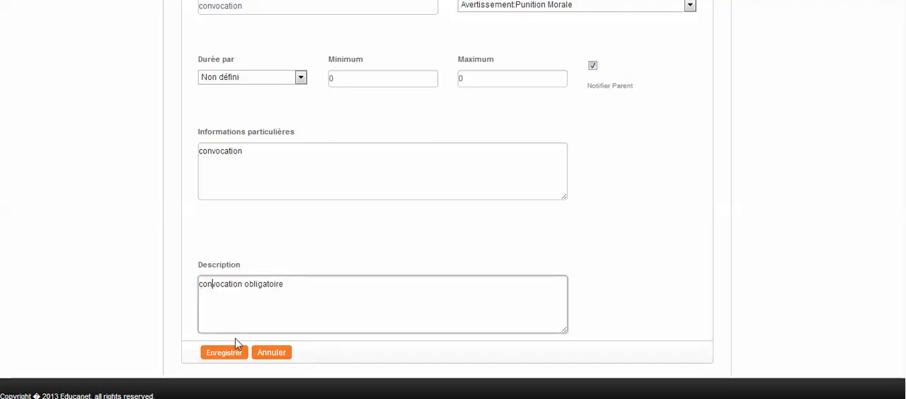